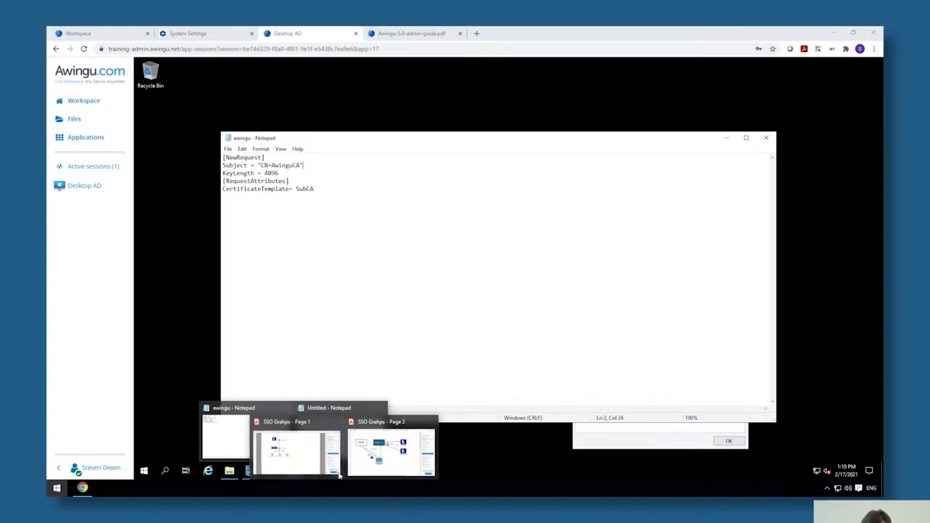
- Display page 1 of SSO Graphs with the AD root → Sub CA → user certificate trust chain
click(325, 456)
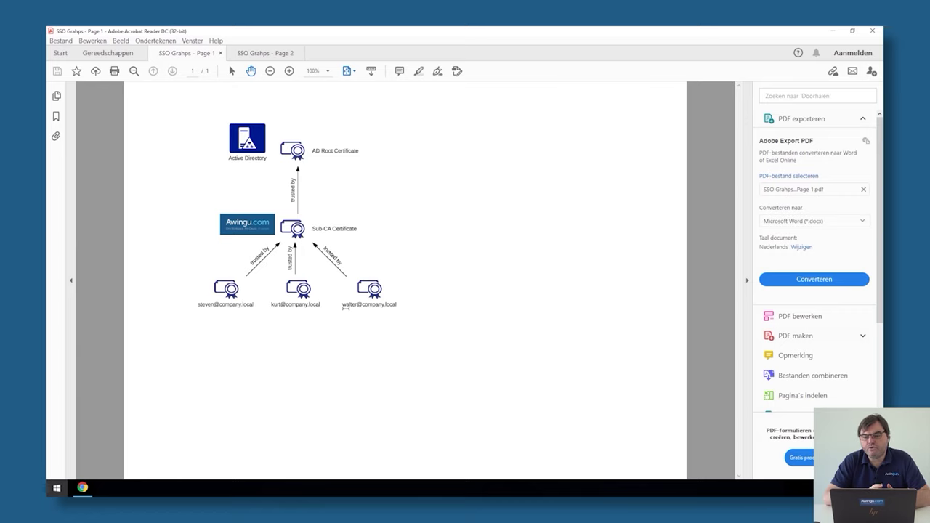
- Minimize Acrobat and bring the Untitled command notes forward, then the certlm console
click(833, 30)
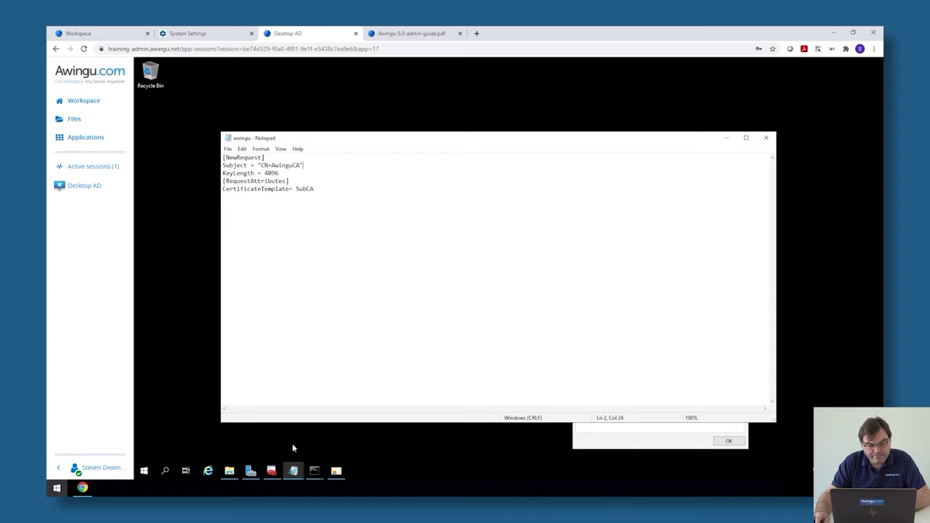
mouse_move(293, 471)
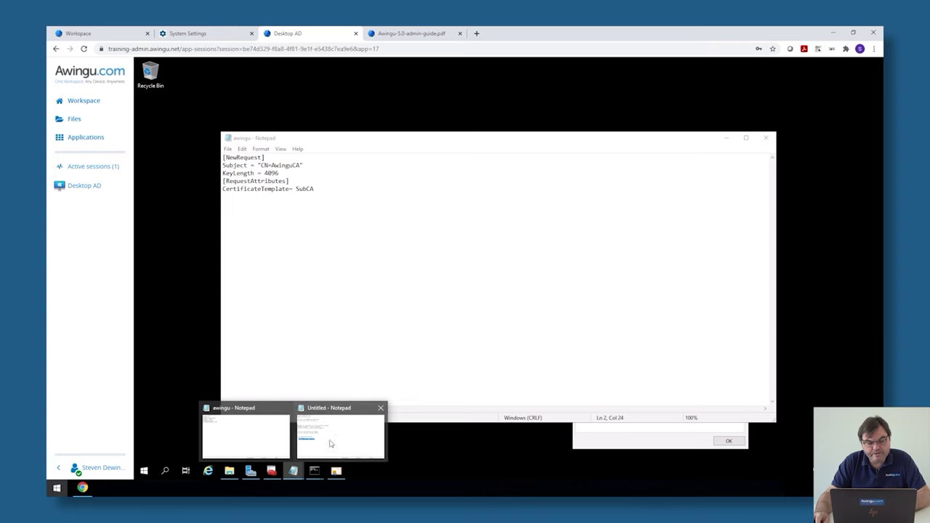
click(330, 443)
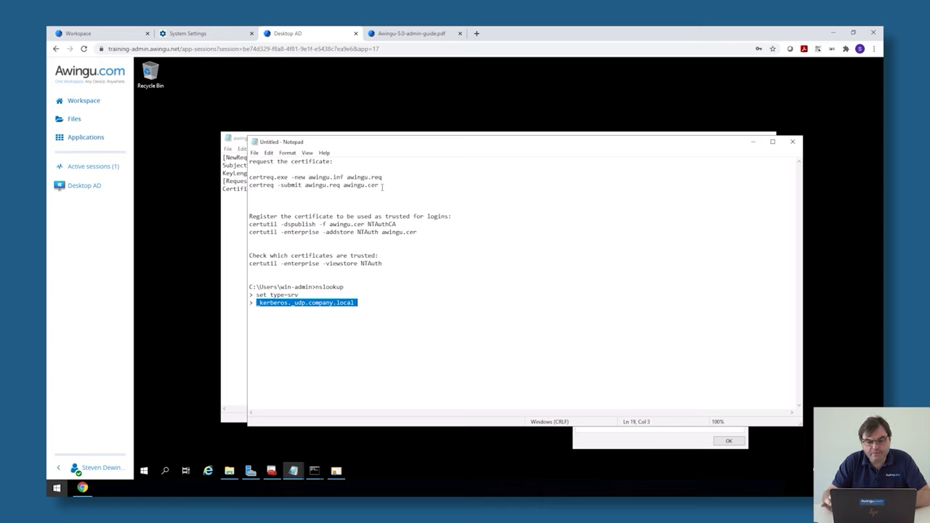
click(275, 471)
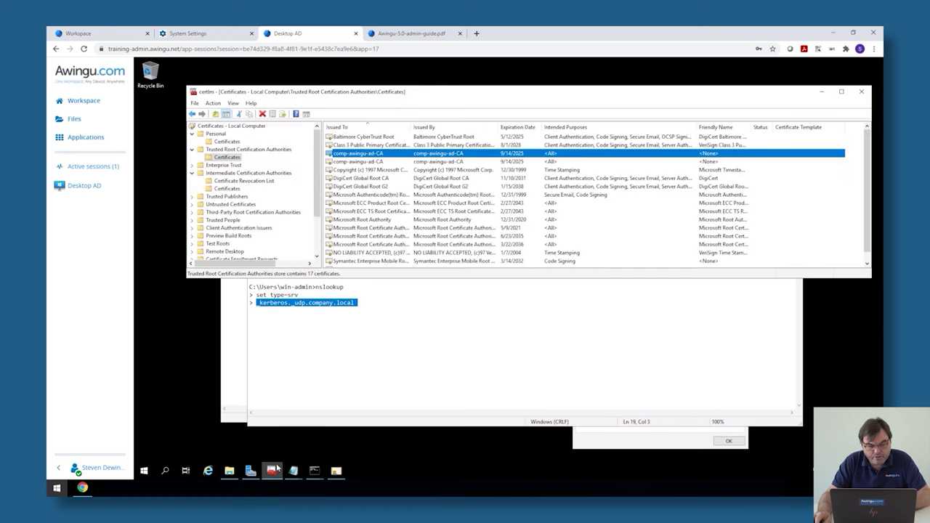
- Select AwinguCA in the Intermediate Certification Authorities store, then return to the Untitled notes
click(233, 189)
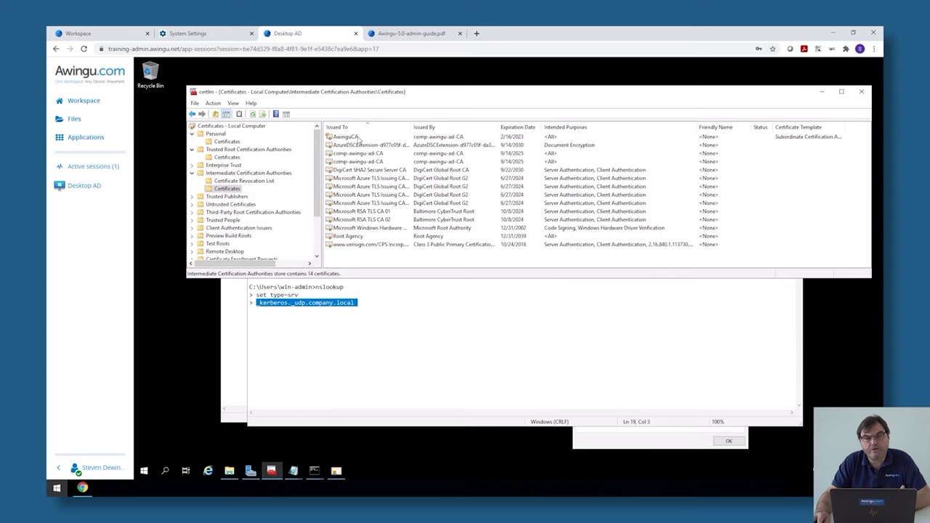
click(346, 136)
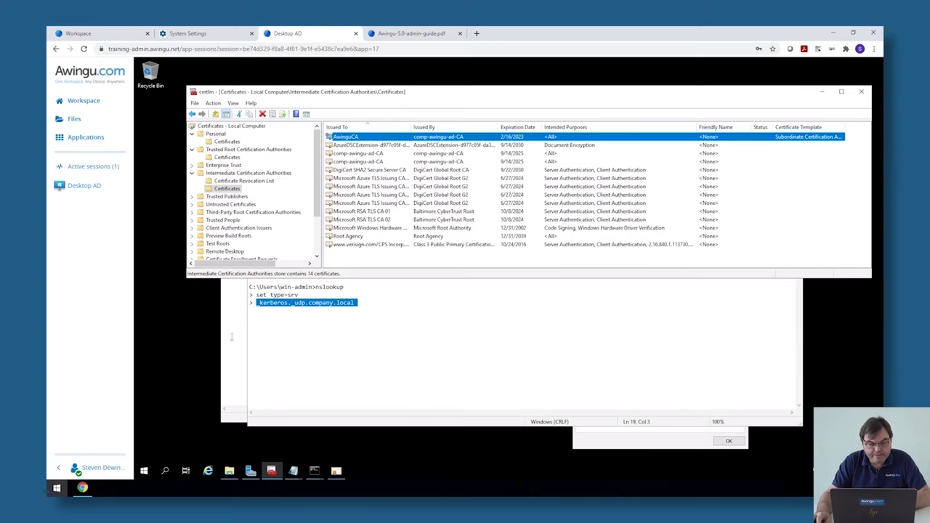
click(232, 336)
mouse_move(299, 471)
click(323, 440)
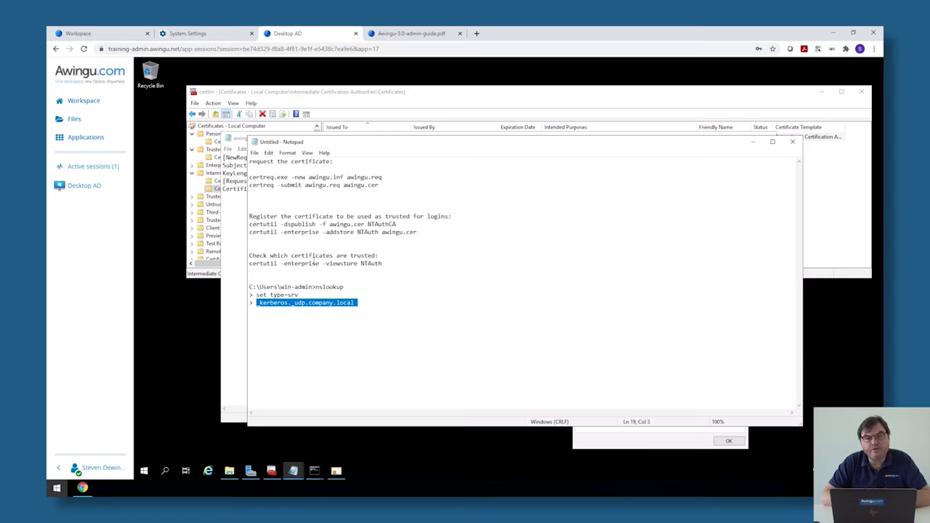
click(363, 452)
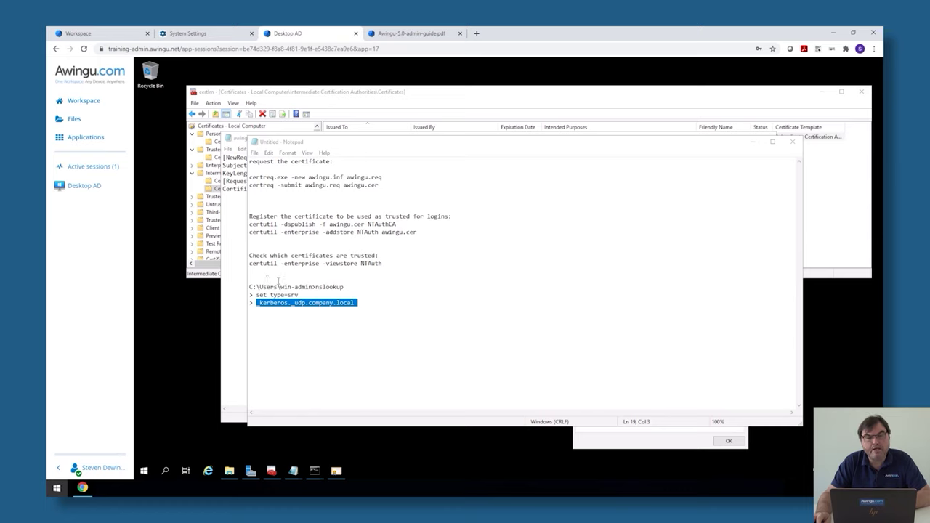
click(615, 444)
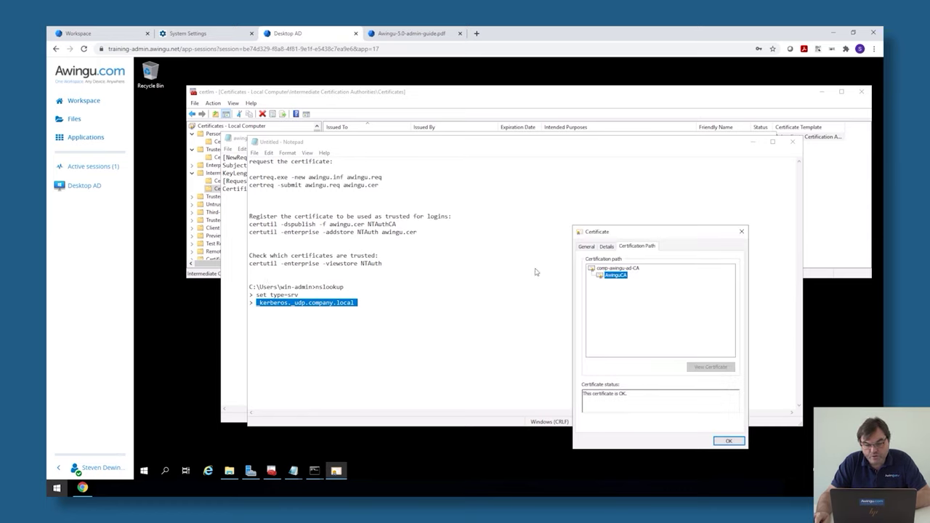
click(327, 341)
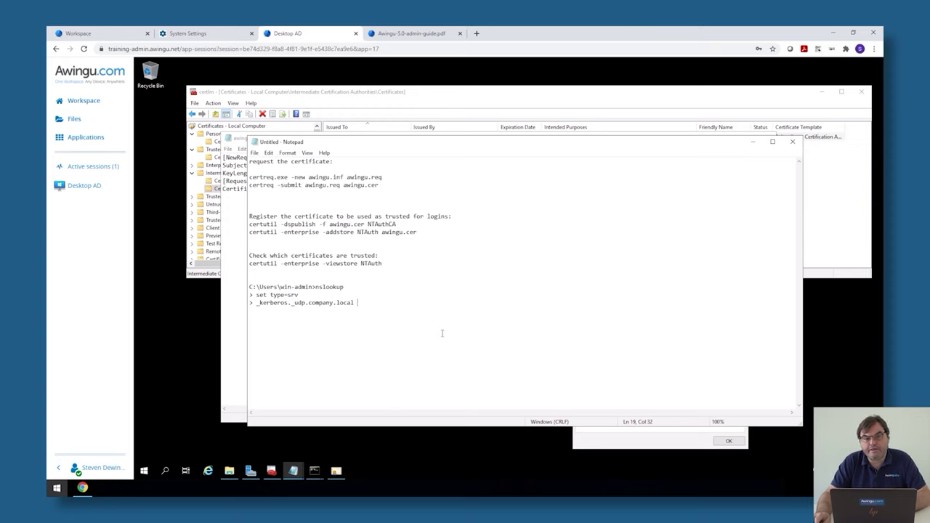
- Copy the certutil -enterprise -viewstore NTAuth command from the notes
double_click(259, 264)
click(250, 264)
drag(250, 265, 419, 264)
key(ctrl+c)
click(166, 471)
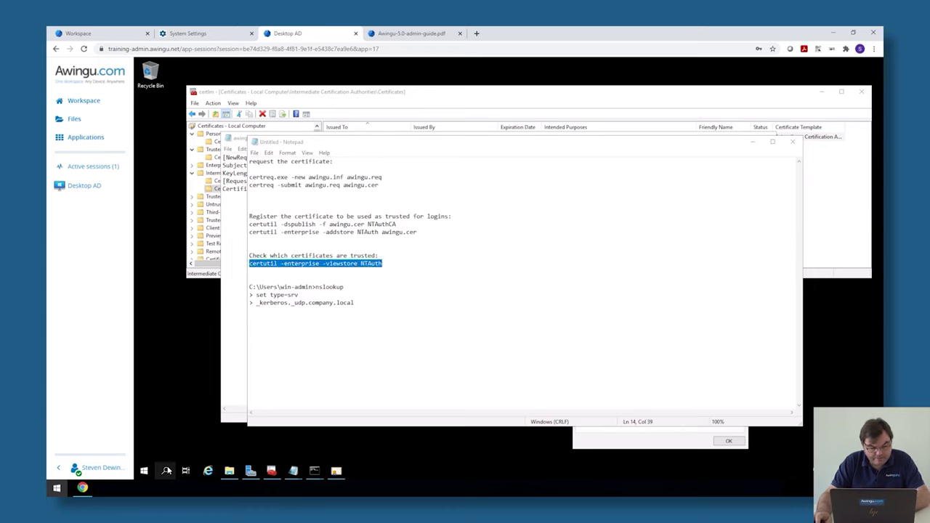
- Run it in Command Prompt, confirming AwinguCA and comp-awingu-ad-CA are in NTAuth, then minimize
text(cmd)
key(Return)
key(ctrl+v)
key(Return)
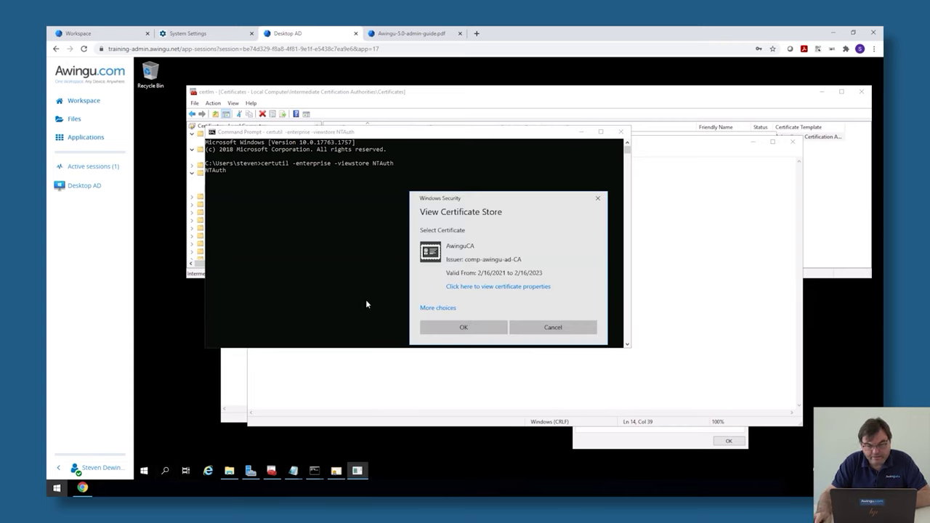
click(445, 308)
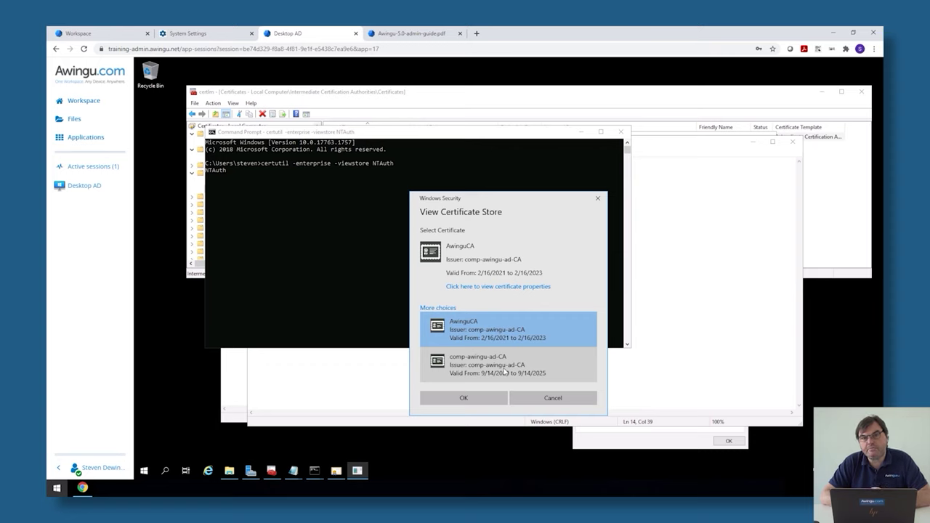
click(573, 400)
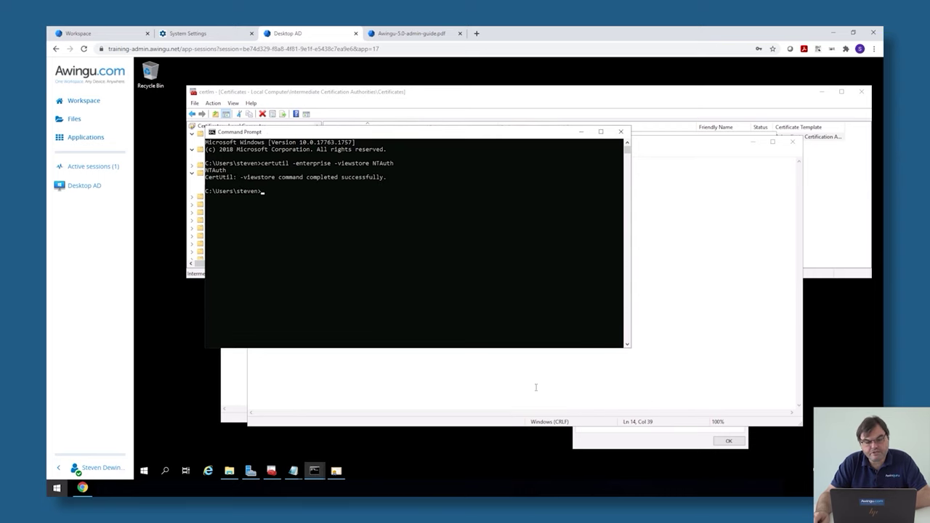
click(581, 131)
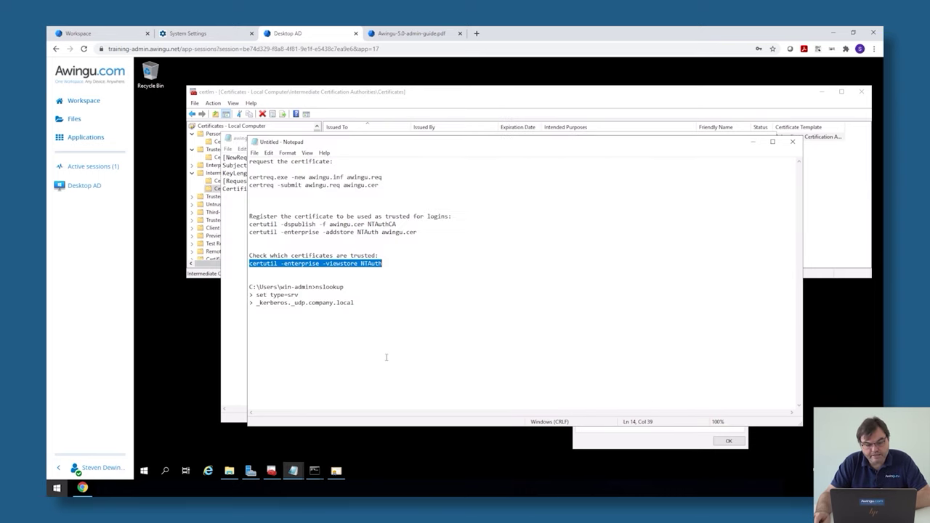
- Review nslookup results resolving 10.7.0.6 to awingu-app-0.comp.local, then go to System Settings
mouse_move(314, 469)
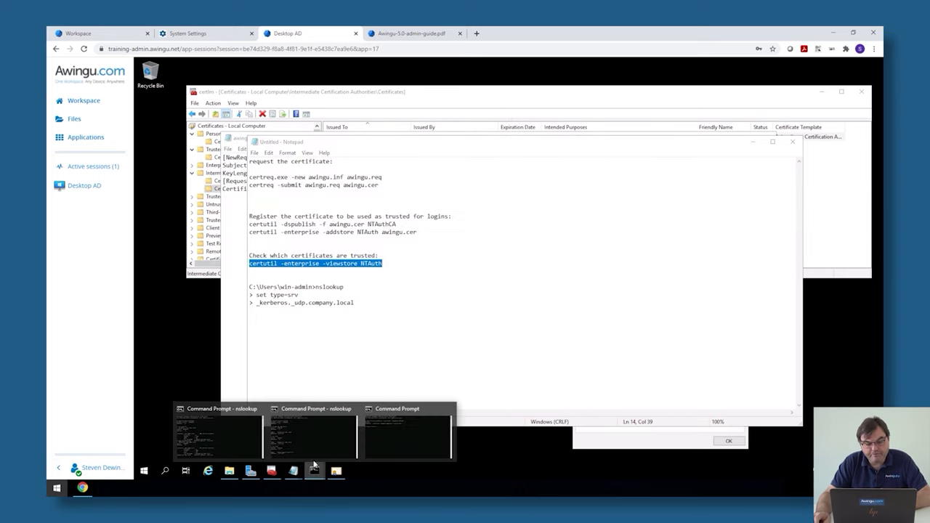
click(240, 442)
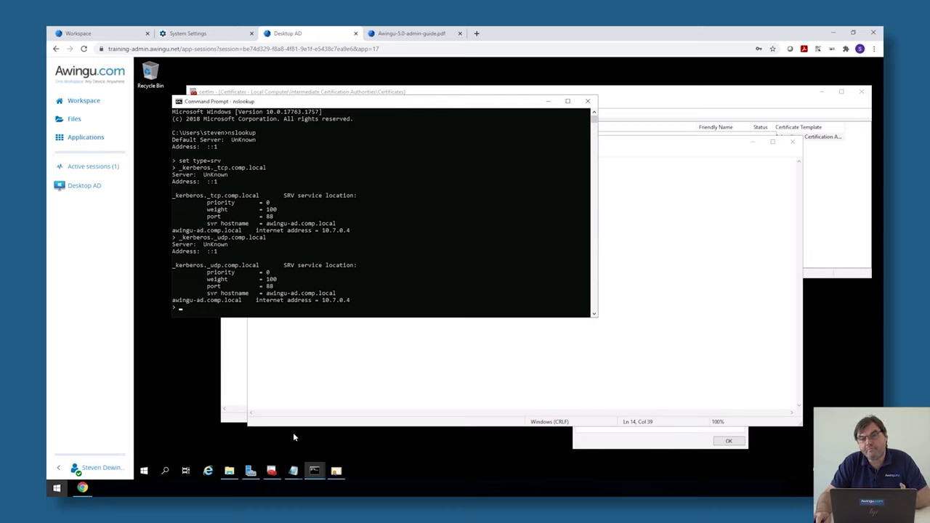
click(314, 473)
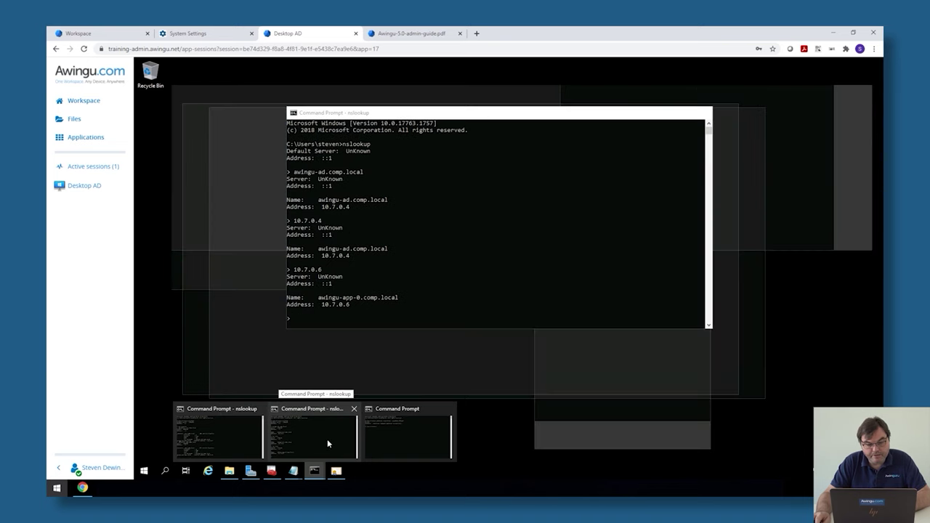
click(327, 439)
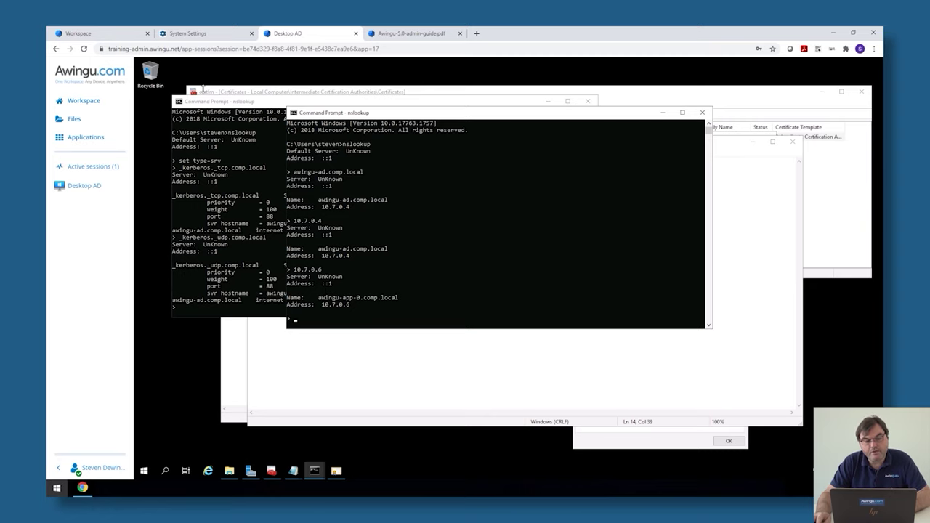
click(217, 36)
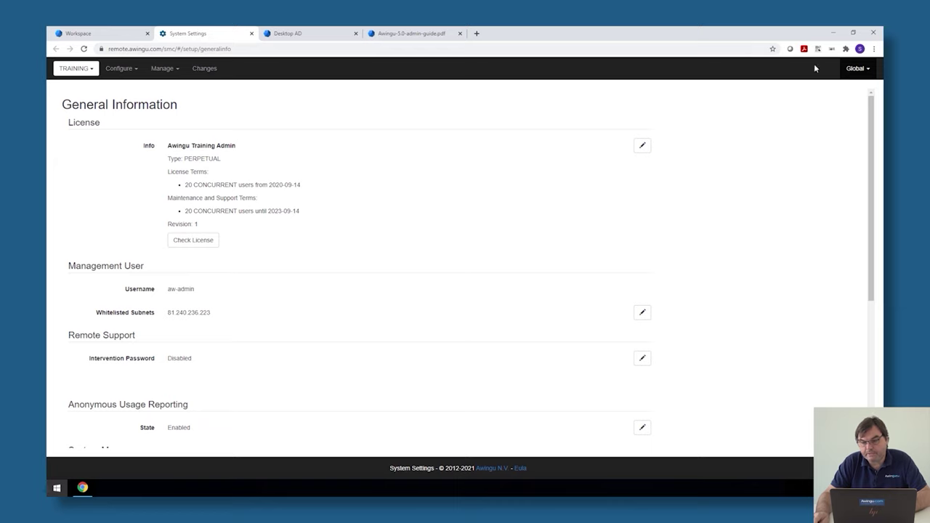
- Open the TRAINING domain's details from the Domains settings page
click(846, 69)
click(823, 121)
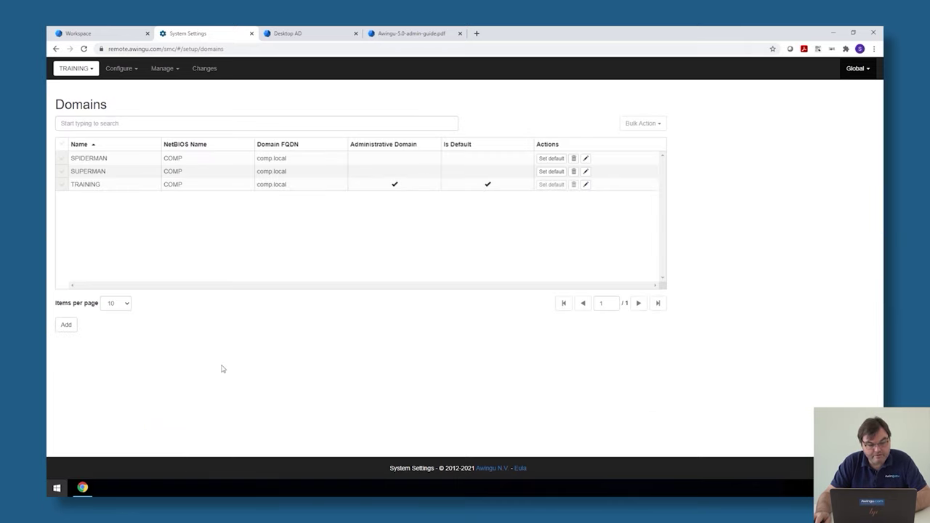
click(586, 185)
- Highlight TRAINING's LDAP server awingu-ad.comp.local and its enabled LDAP over SSL setting
scroll(459, 322, down, 5)
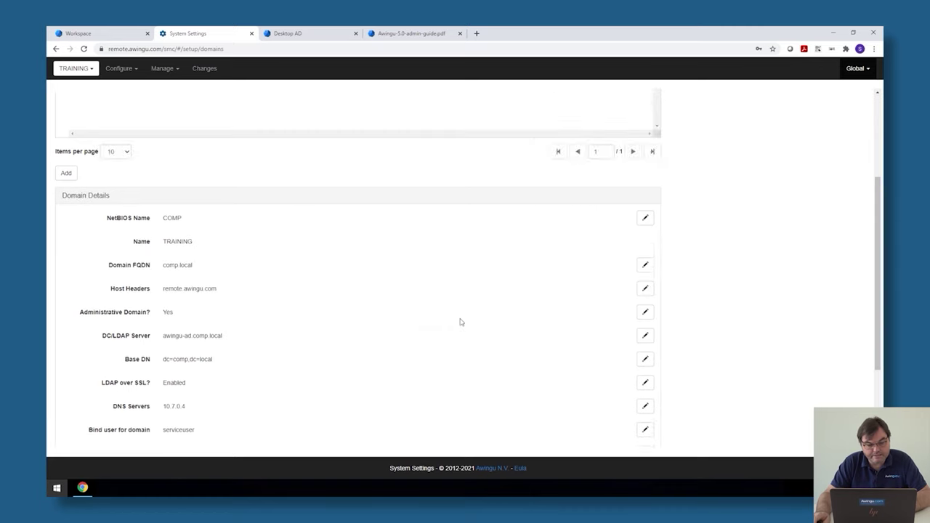
drag(102, 270, 218, 269)
triple_click(186, 269)
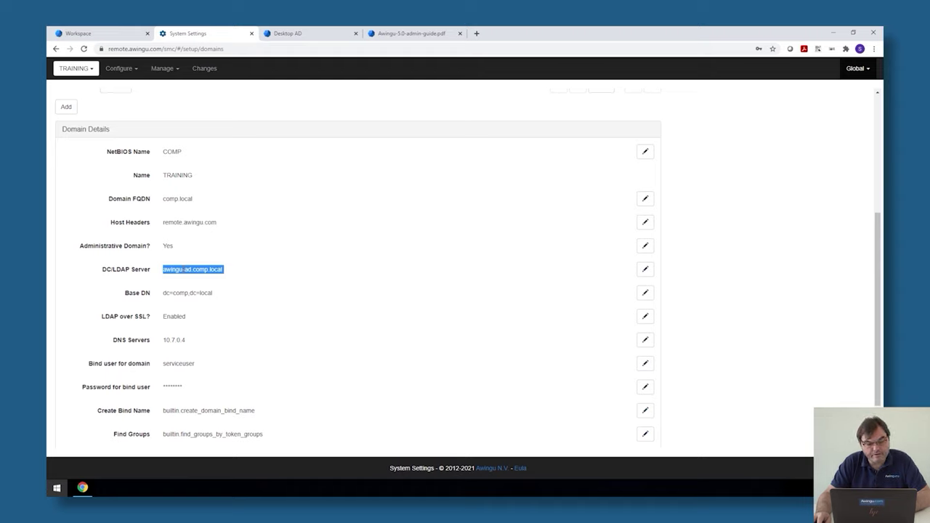
drag(101, 317, 182, 323)
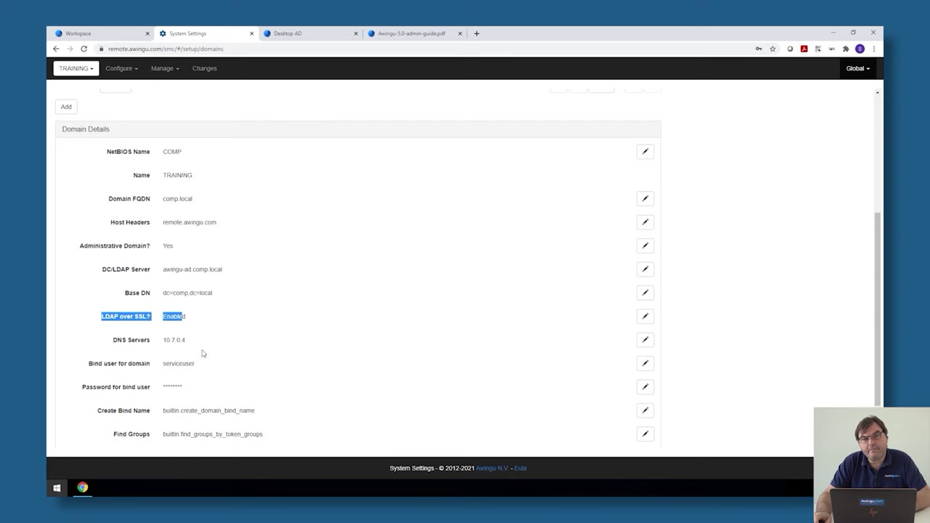
scroll(203, 353, up, 5)
click(858, 71)
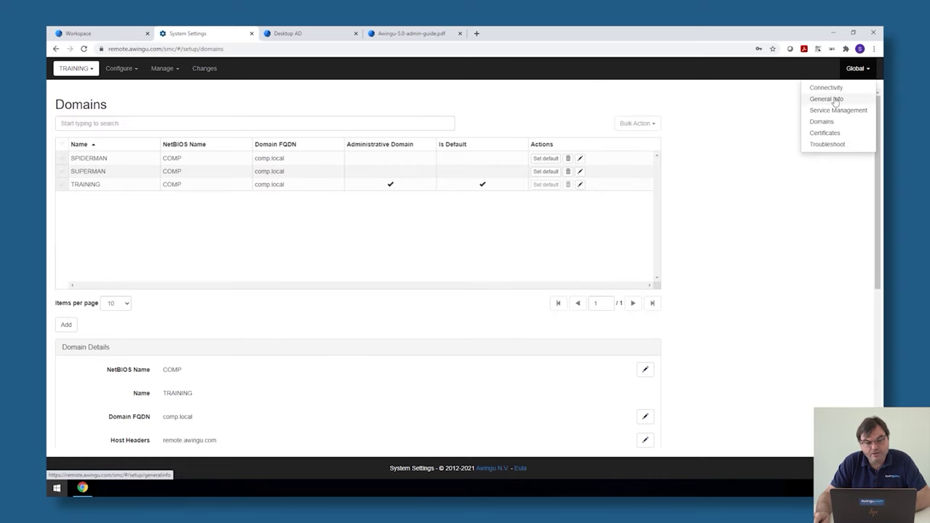
- Show the Connectivity page and highlight the DNS server address 10.7.0.4
click(835, 89)
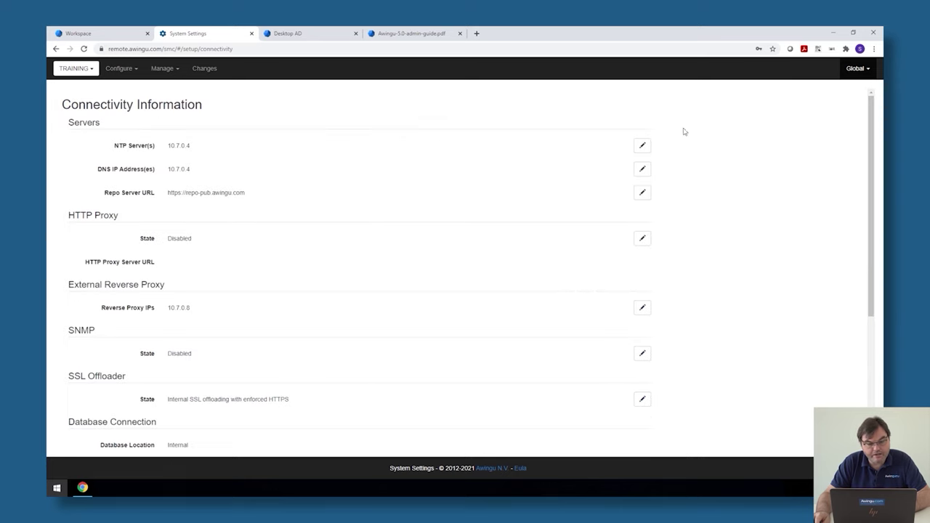
drag(92, 171, 201, 175)
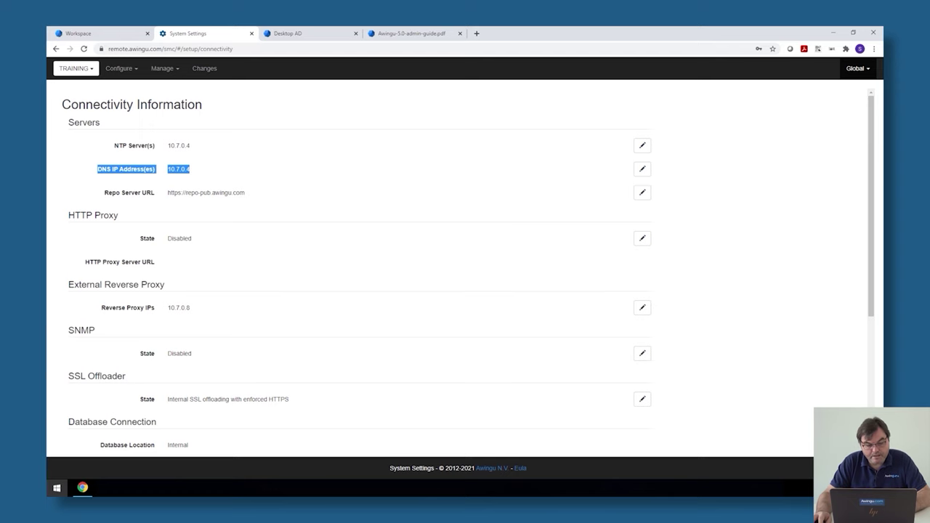
click(276, 223)
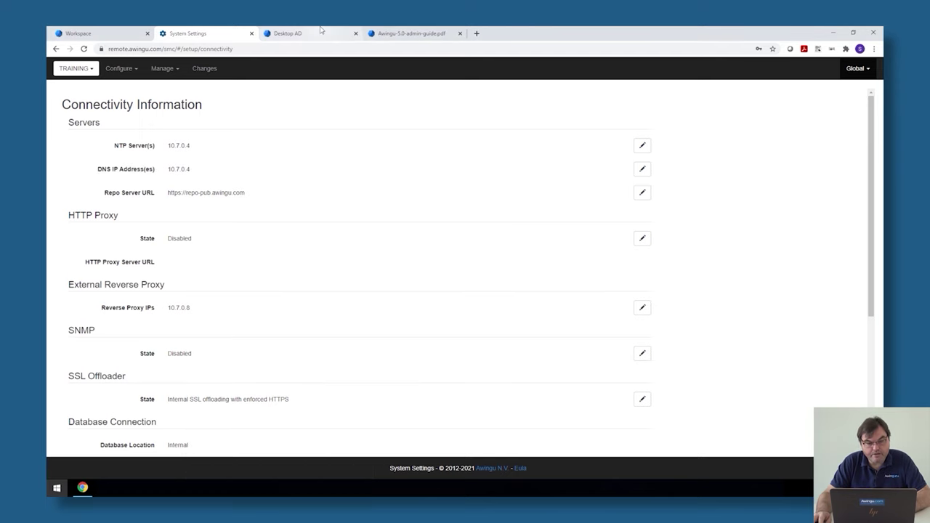
- Return to the Desktop AD session with certlm showing the Intermediate store's 14 certificates
click(320, 37)
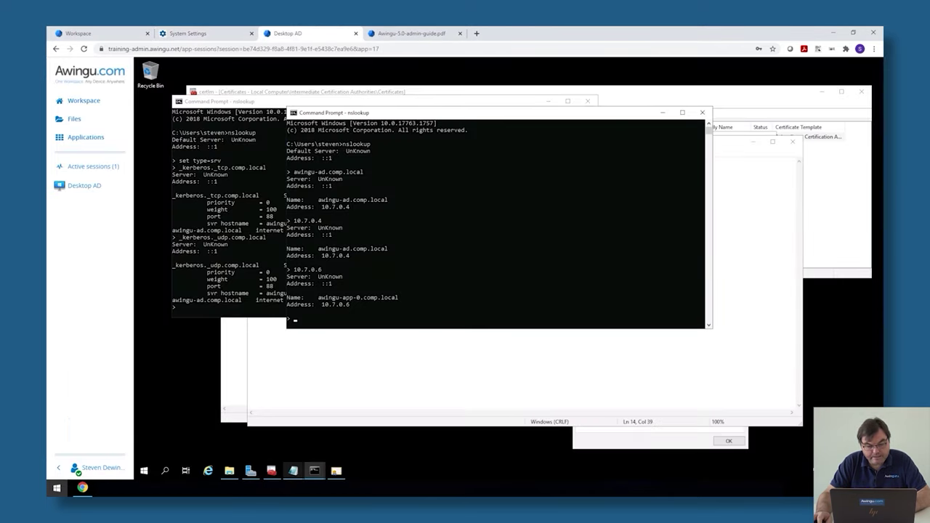
mouse_move(335, 473)
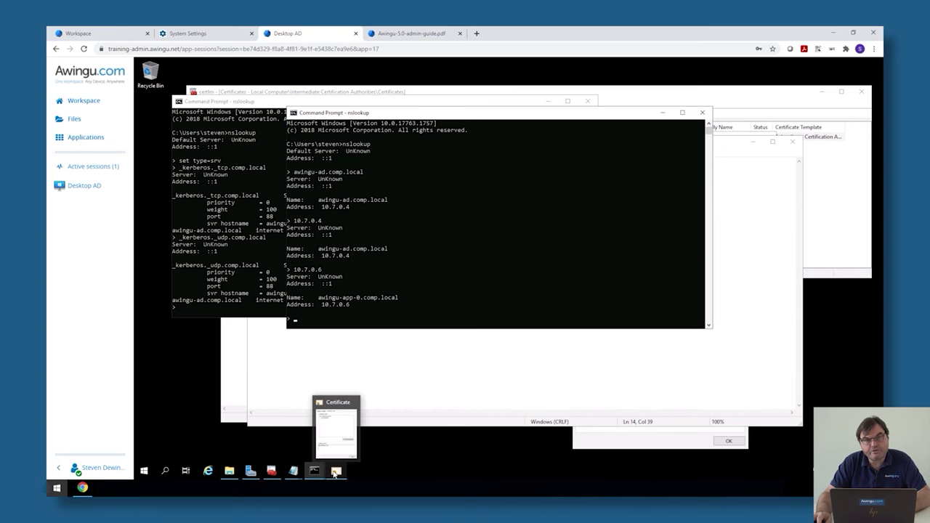
click(277, 474)
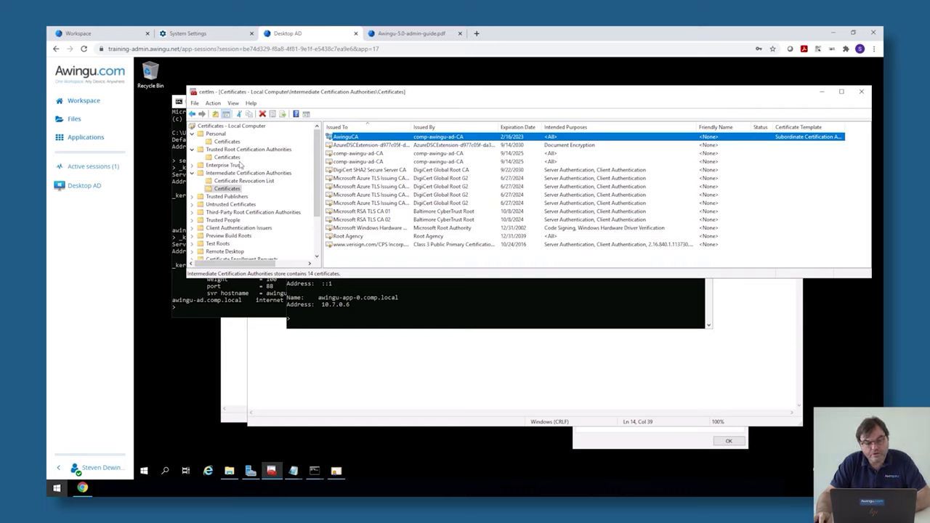
- List the Personal store's four certificates, then the Intermediate store including AwinguCA
click(225, 141)
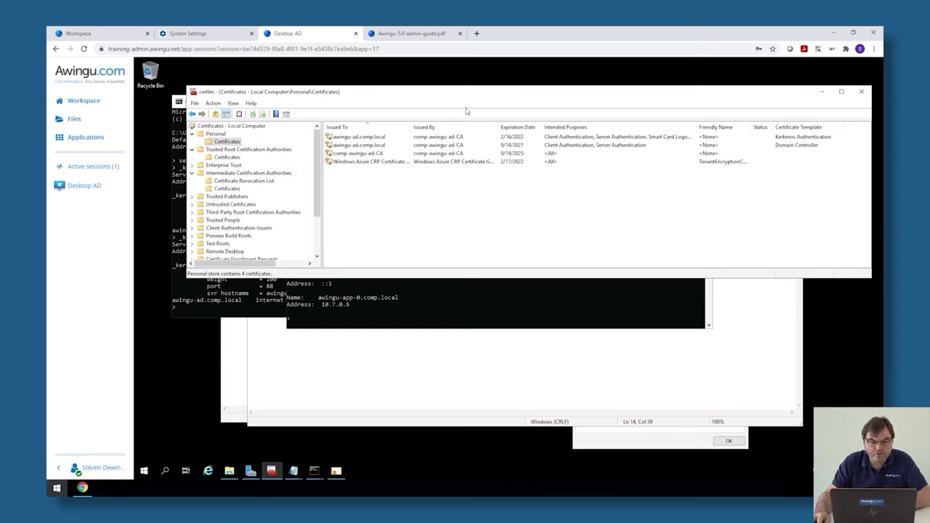
click(227, 189)
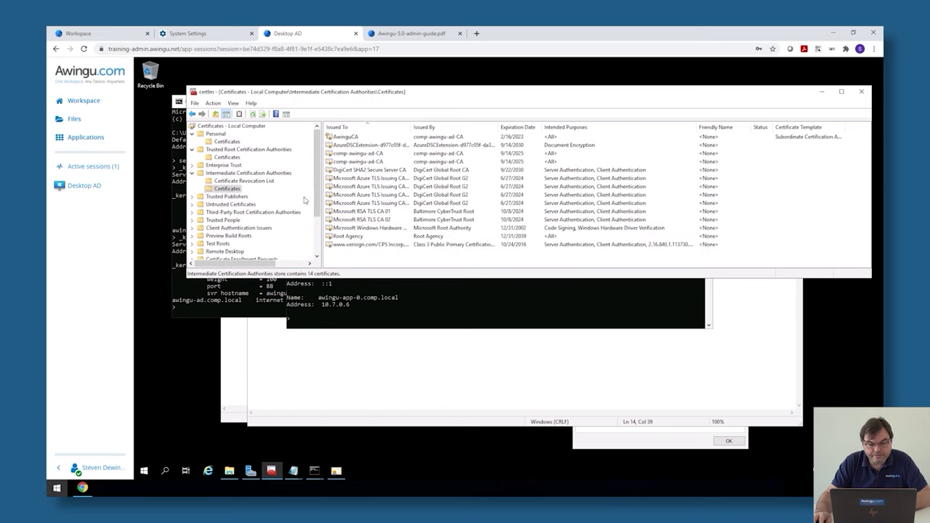
- Start exporting AwinguCA with its private key as PFX including the full certification path
right_click(353, 138)
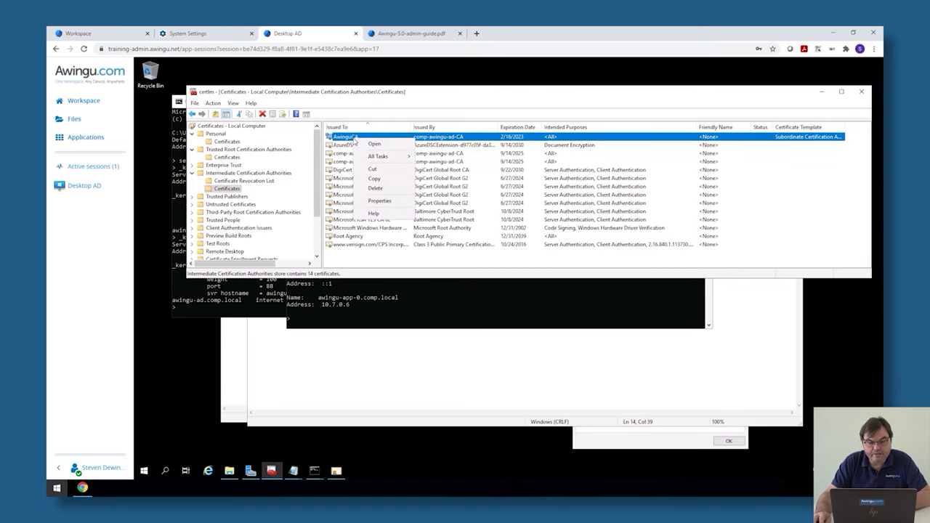
mouse_move(382, 159)
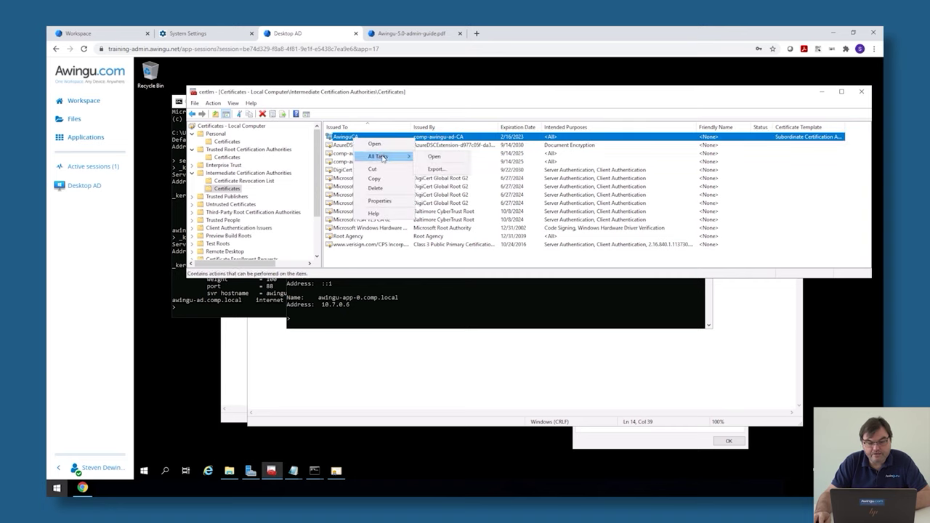
click(437, 170)
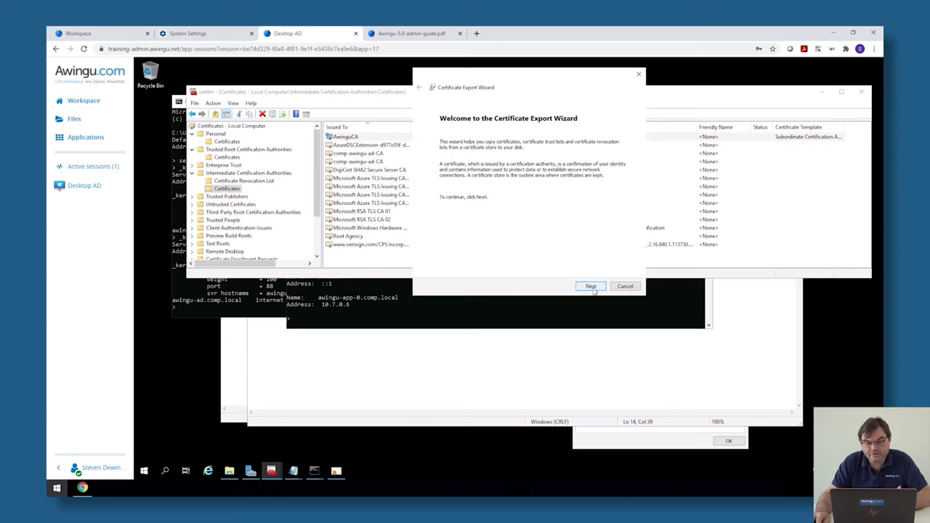
click(592, 286)
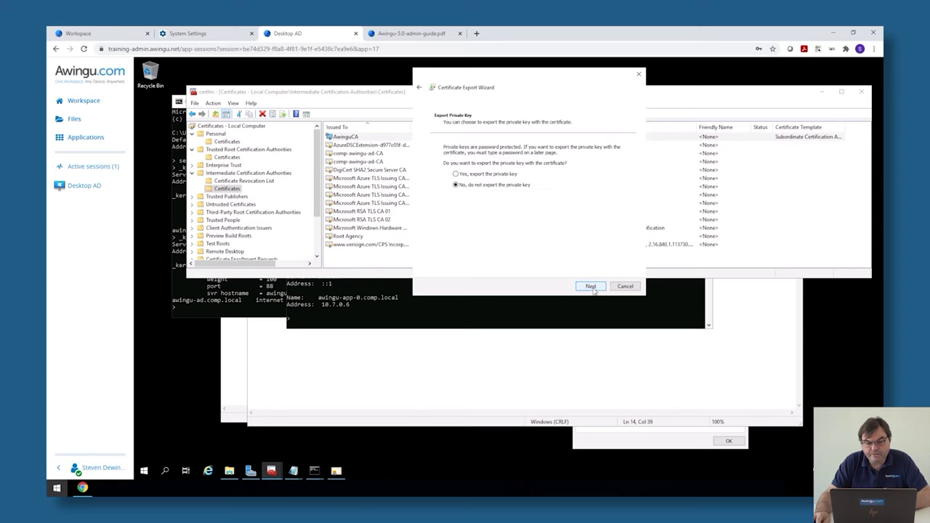
click(473, 175)
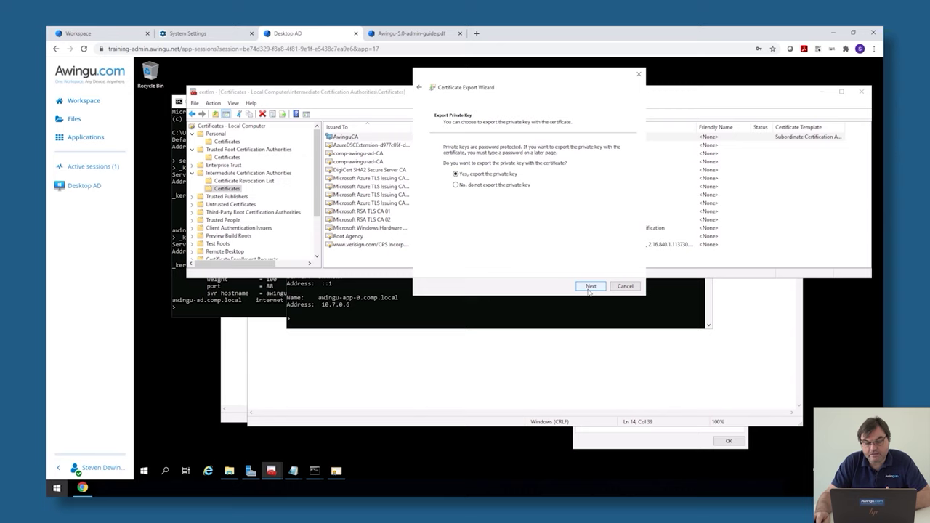
click(590, 288)
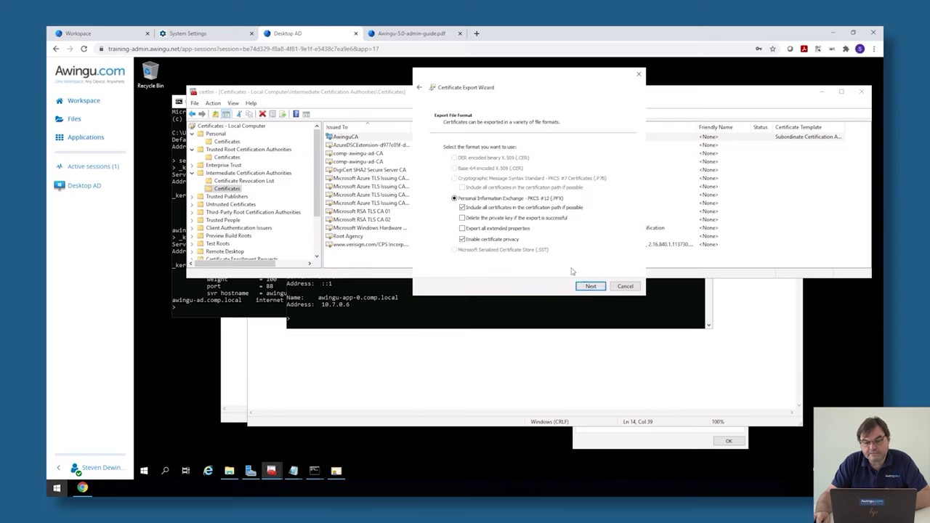
click(591, 287)
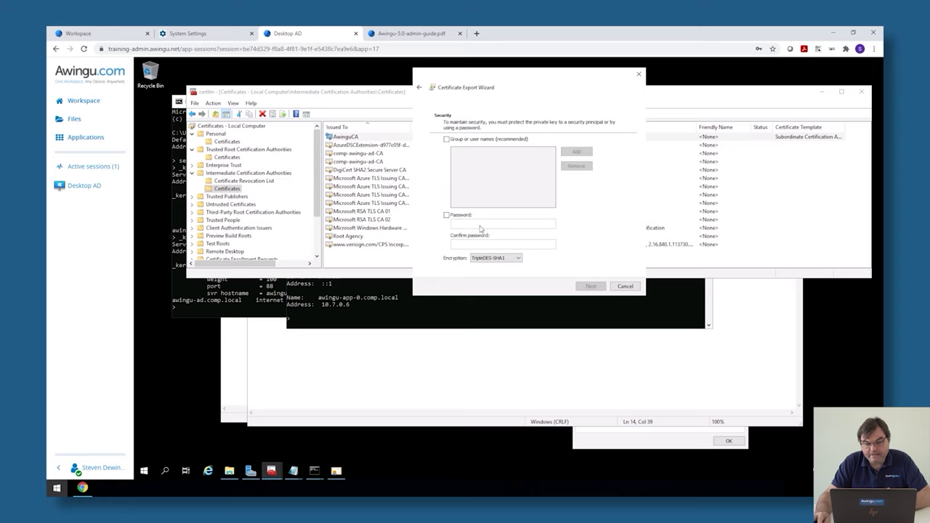
- Protect the export with a password, then cancel the wizard before choosing a file name
click(447, 215)
click(473, 223)
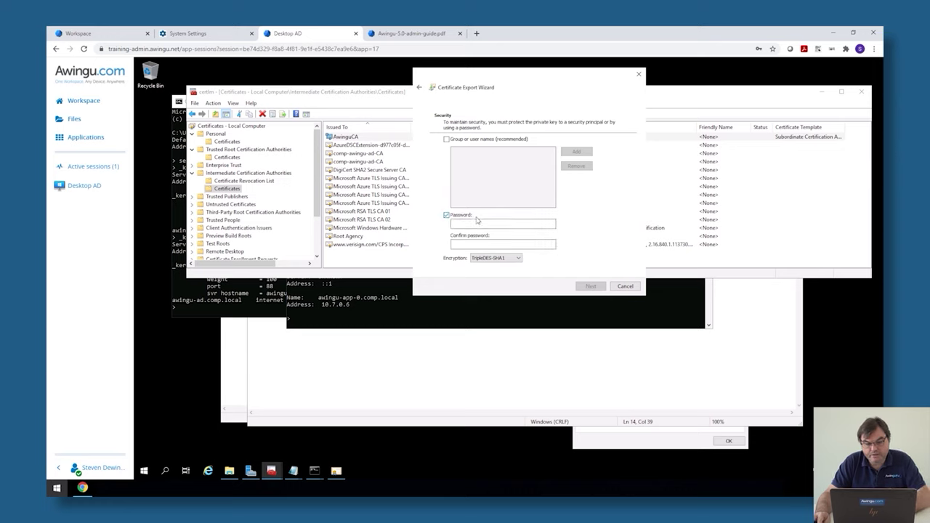
text(******)
key(Tab)
text(******)
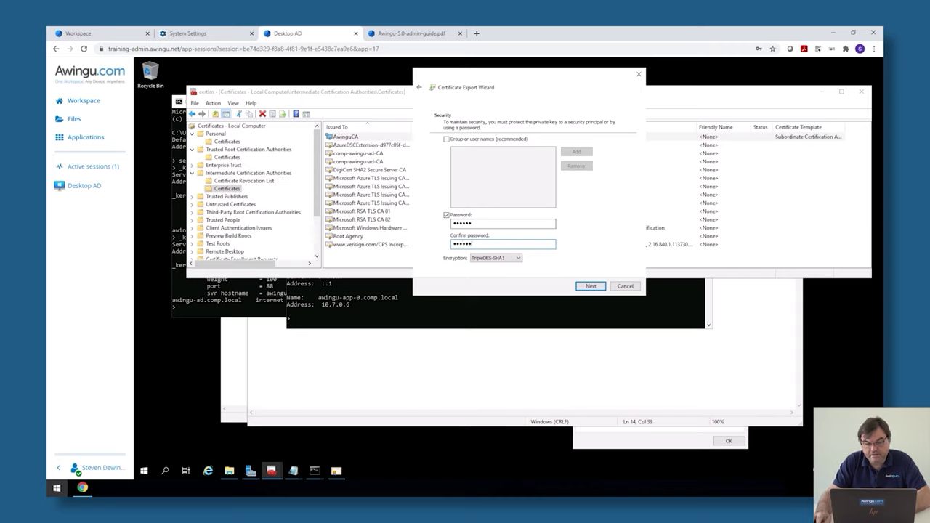
click(595, 288)
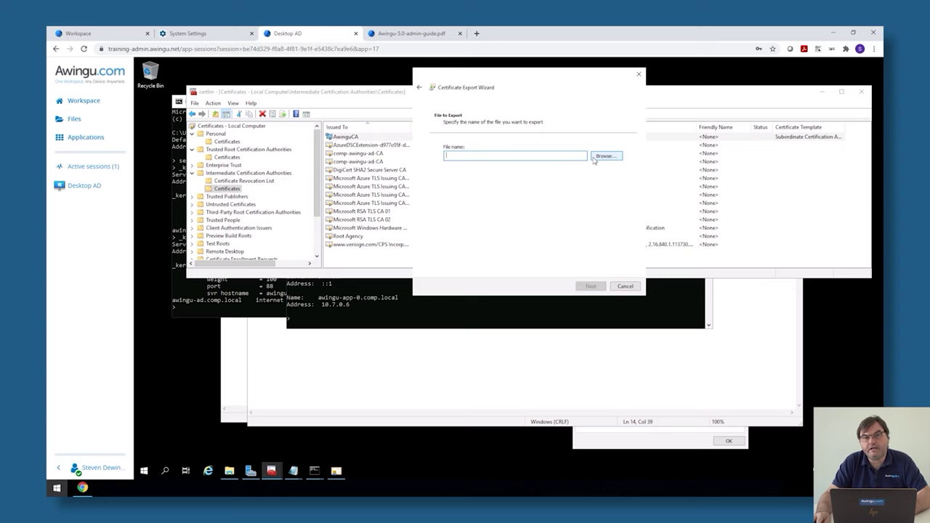
click(625, 288)
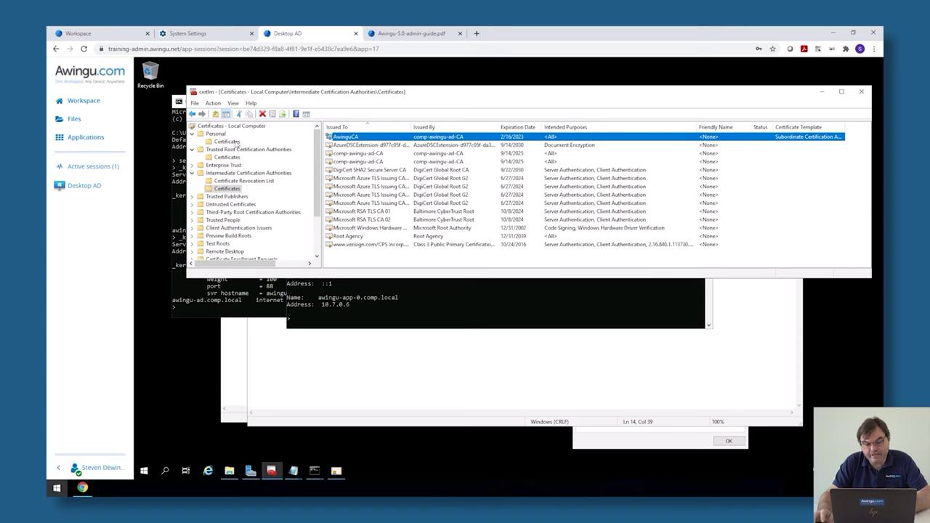
- Review AwinguCA's certification path, then list the Trusted Root Certification Authorities certificates
click(626, 442)
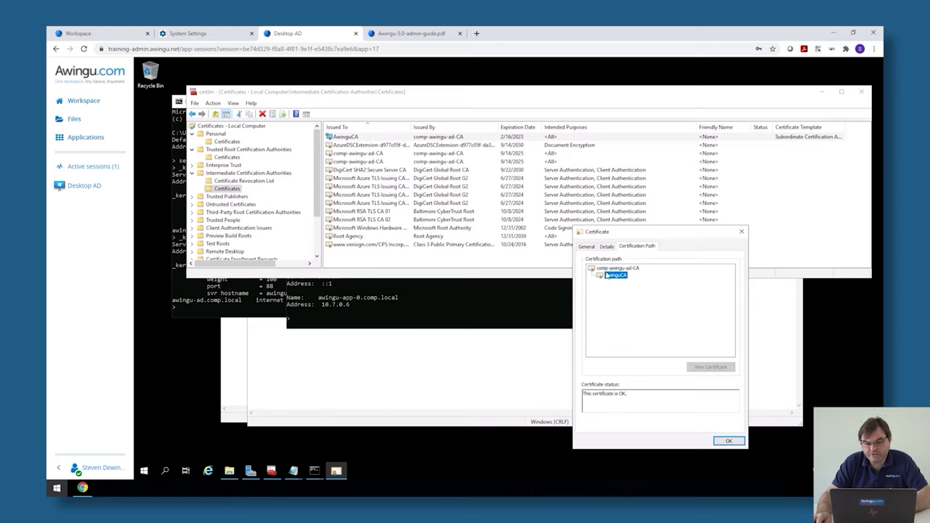
click(228, 158)
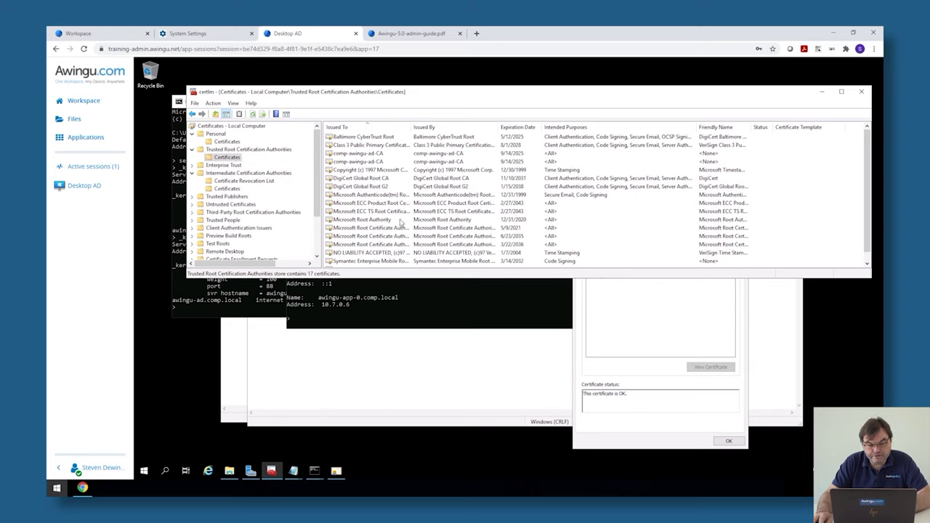
- Export the comp-awingu-ad-CA root certificate as Base-64 encoded X.509 (.CER)
click(357, 153)
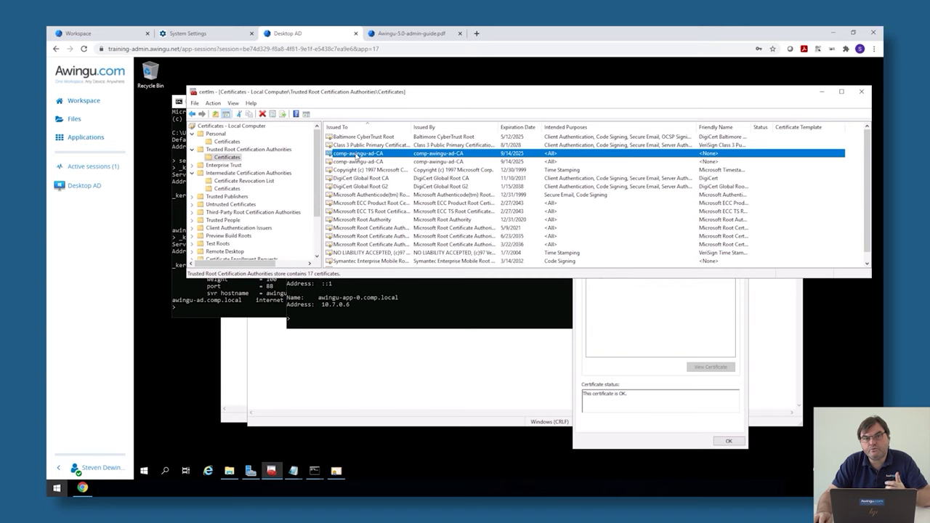
right_click(356, 154)
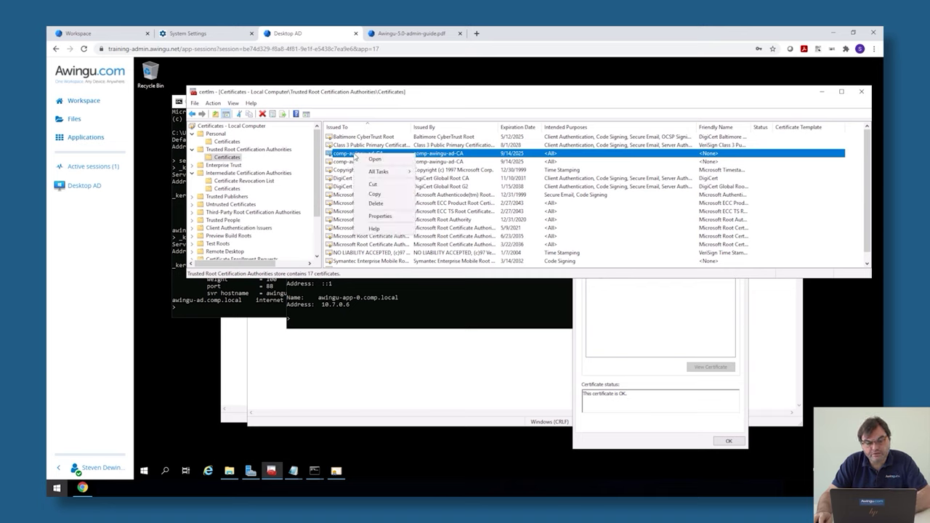
mouse_move(386, 173)
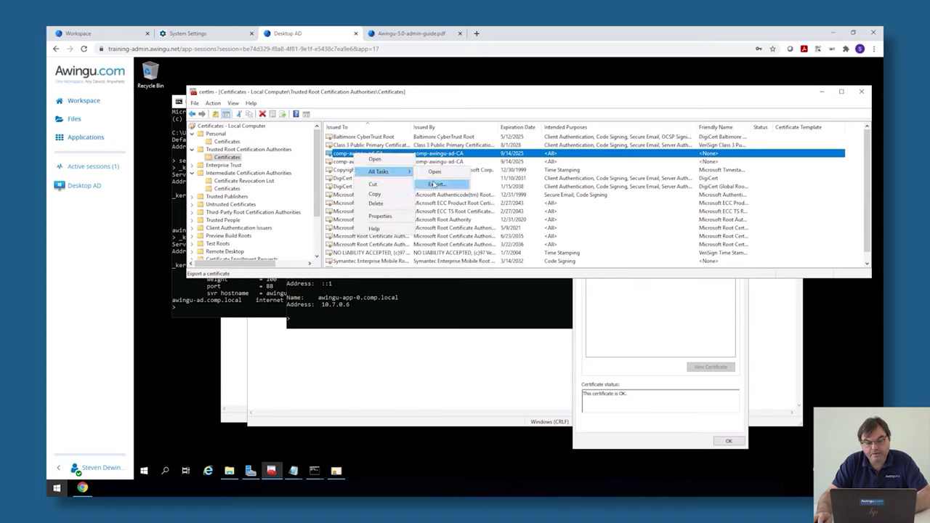
click(435, 185)
click(589, 287)
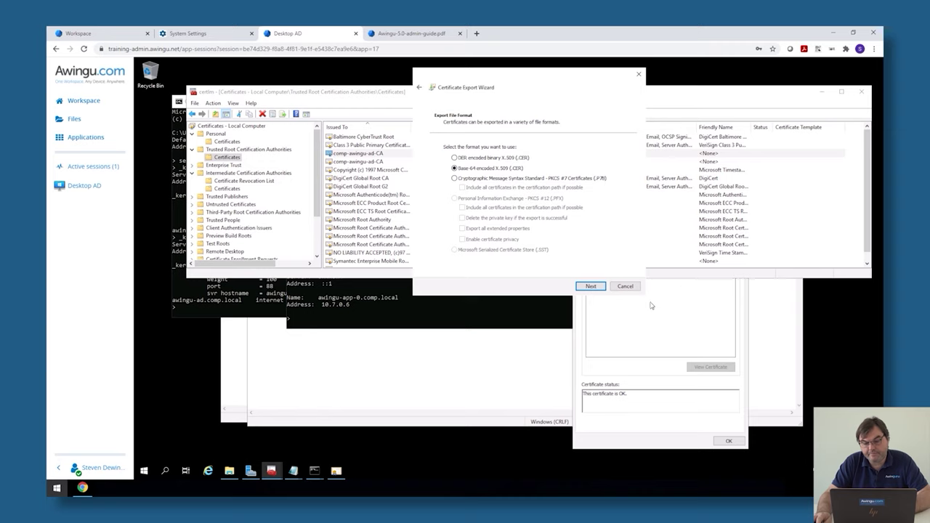
click(591, 286)
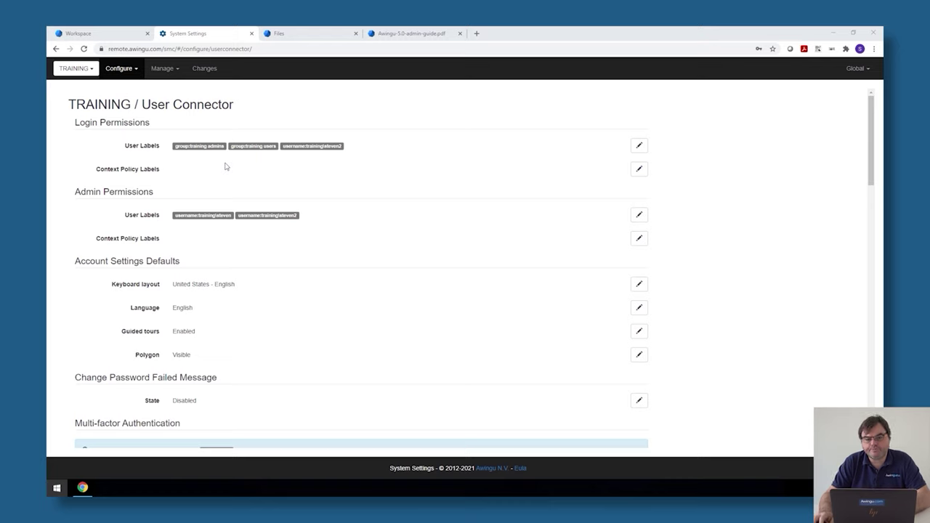
- On the Connectivity page, keep the Vault provider set to Internal and apply
click(856, 68)
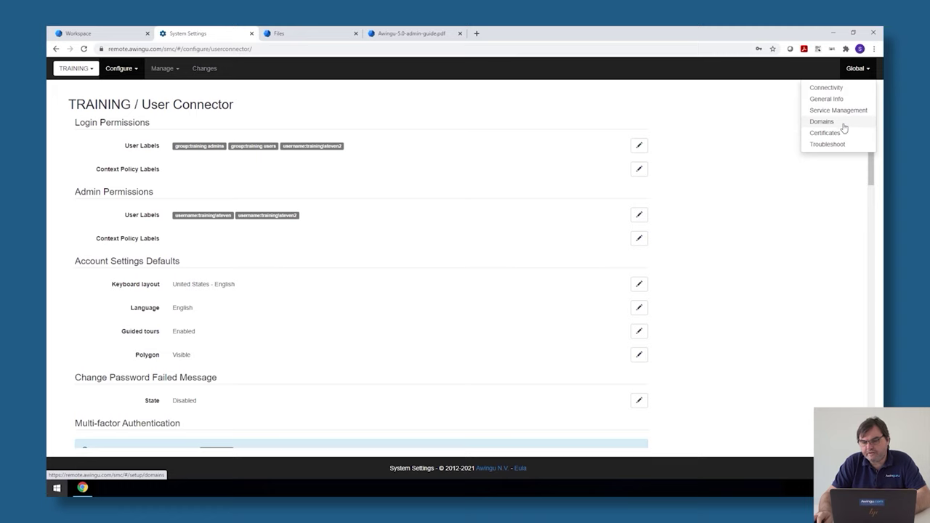
click(826, 87)
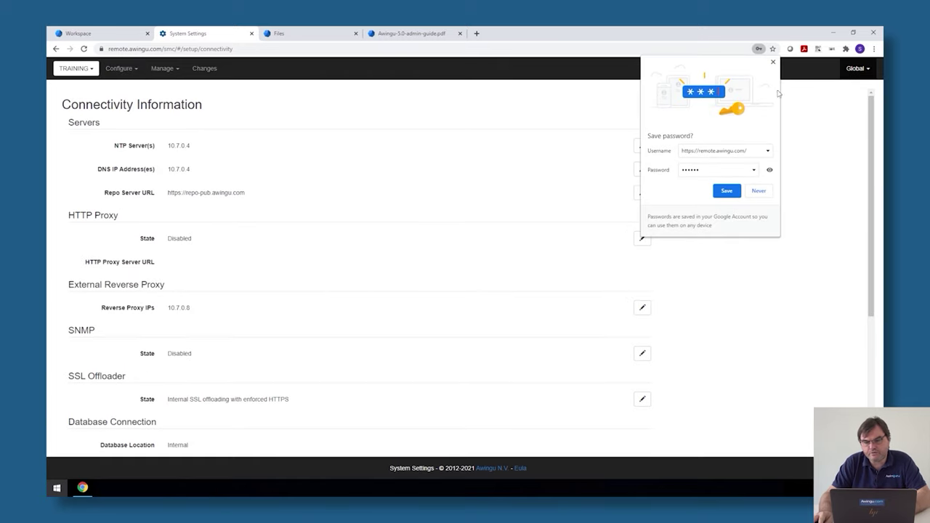
click(774, 63)
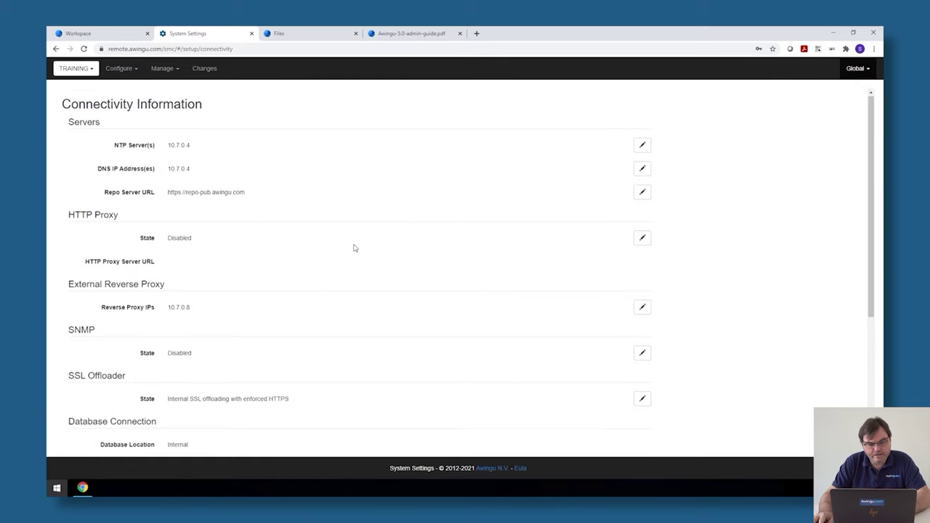
scroll(354, 248, down, 4)
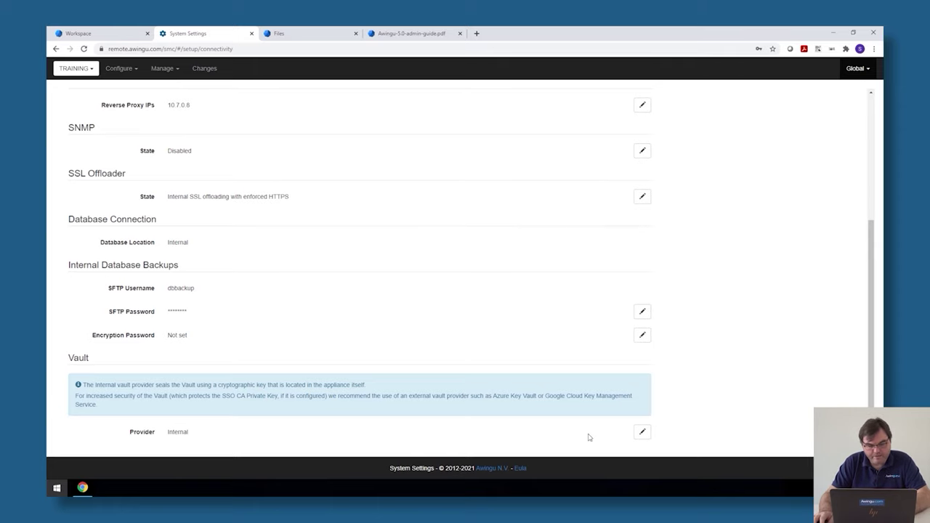
click(643, 434)
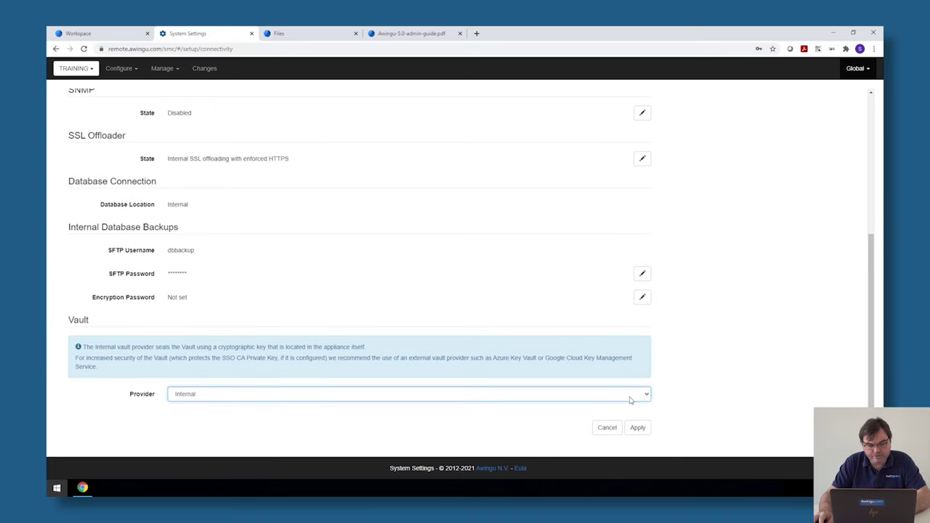
click(648, 395)
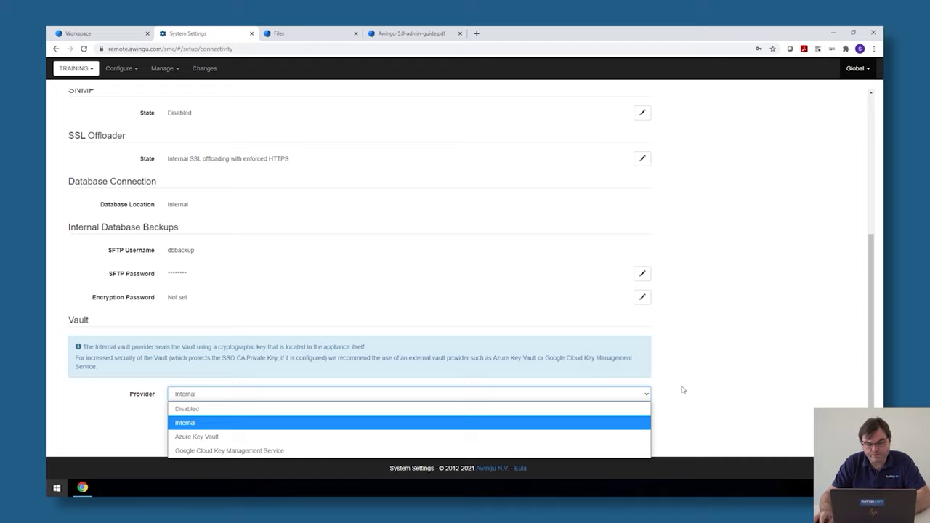
click(462, 427)
click(631, 429)
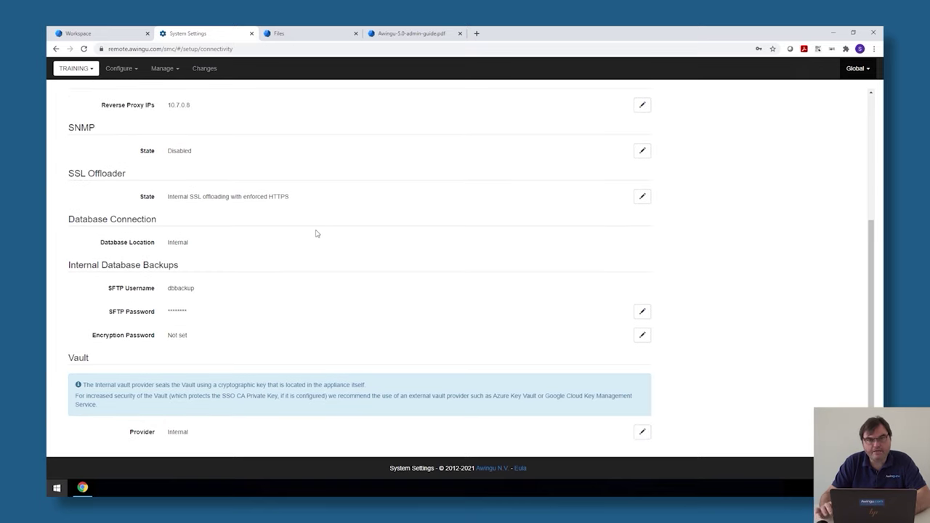
click(132, 75)
- In User Connector, set the Federated Authentication type to Single sign-on
click(139, 110)
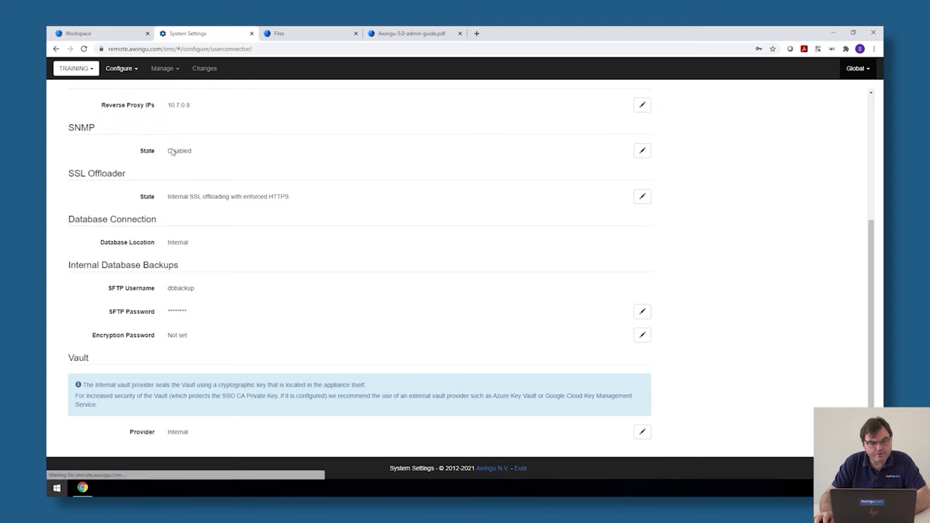
scroll(220, 282, down, 5)
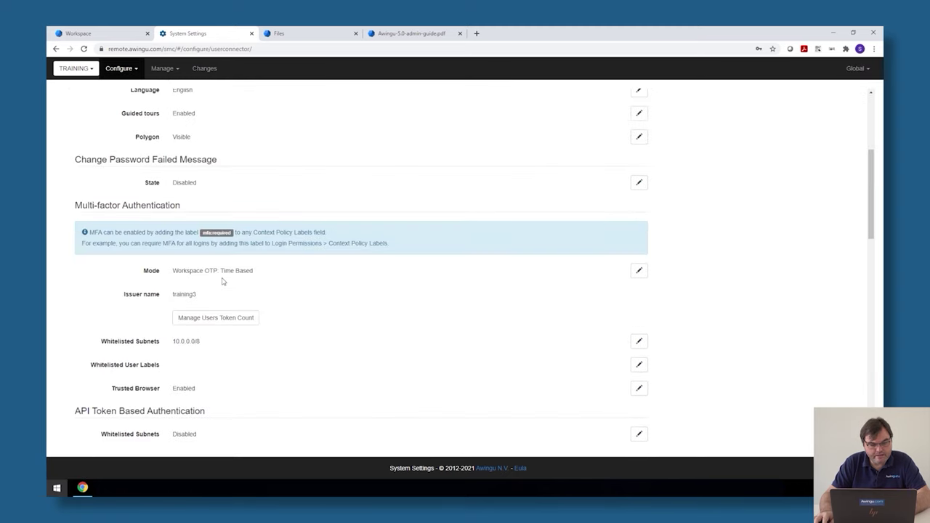
scroll(222, 281, down, 2)
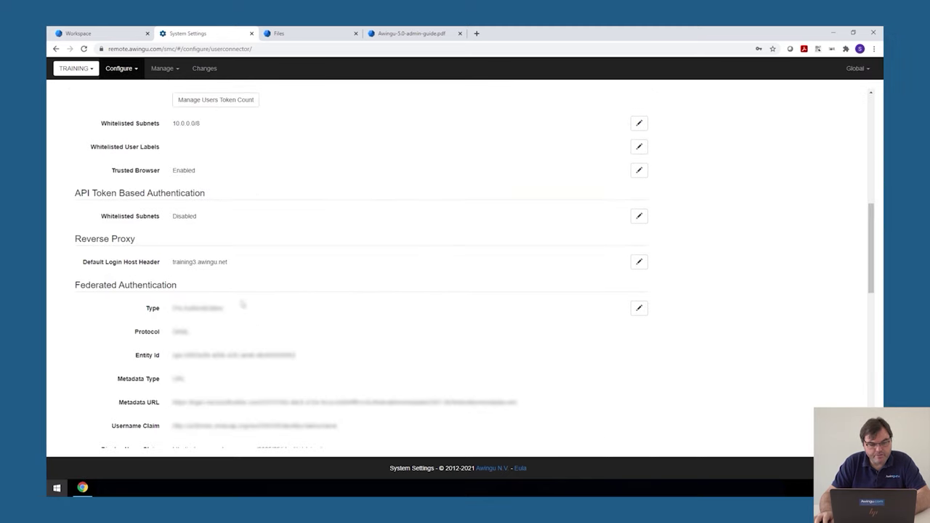
click(641, 311)
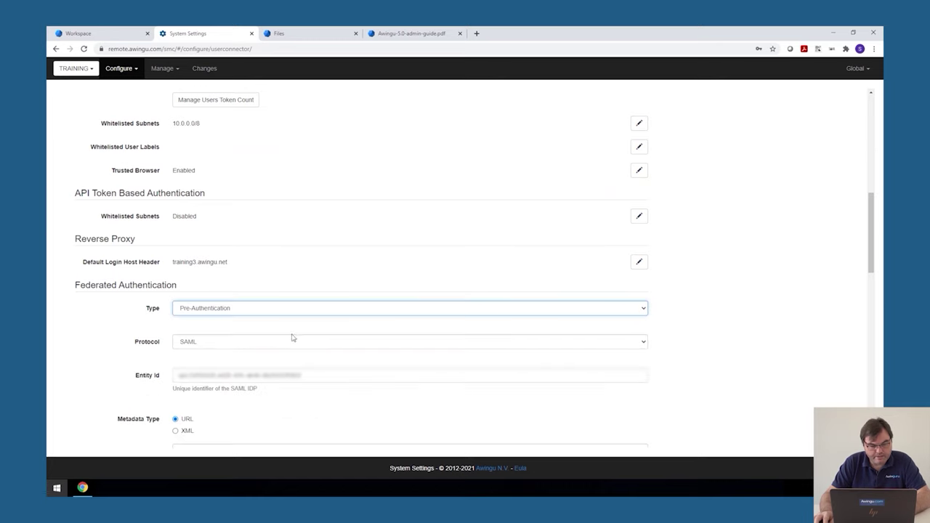
click(273, 314)
click(251, 349)
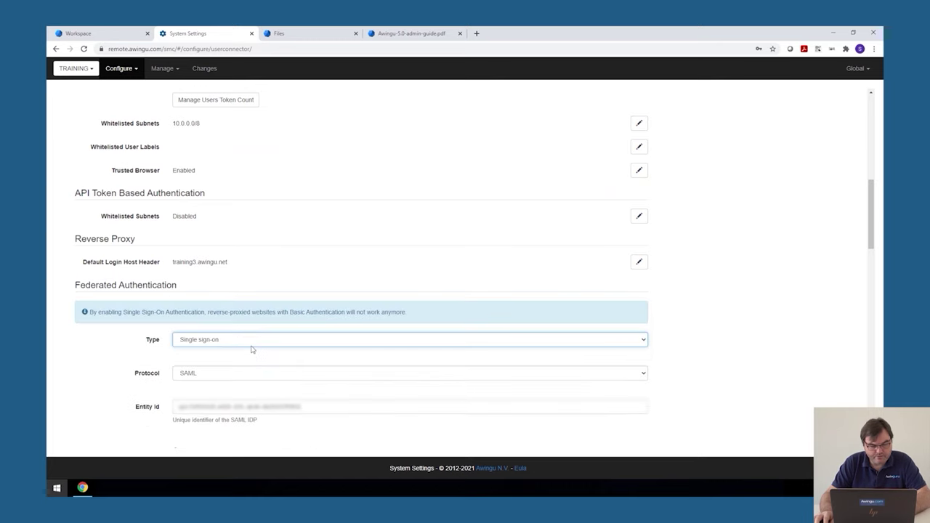
- Upload subca.pfx as the CA certificate and enter its password
scroll(586, 392, down, 4)
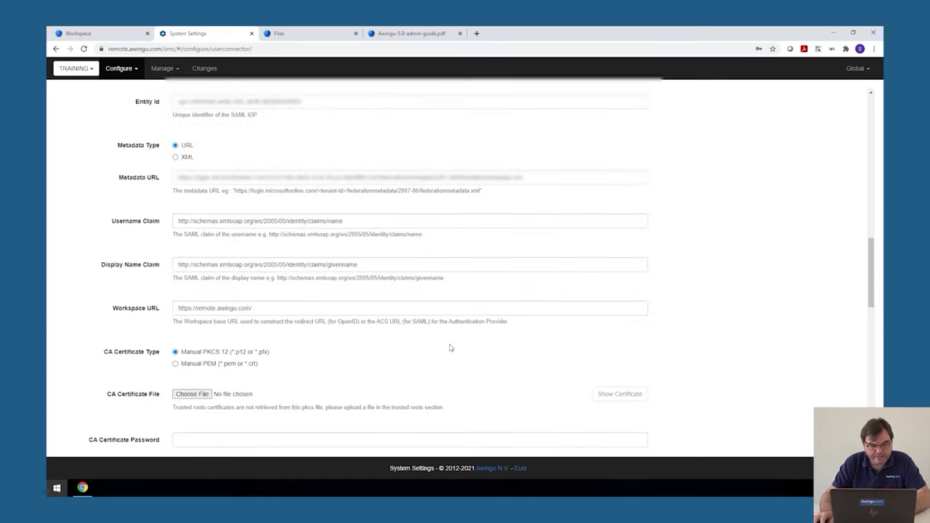
scroll(213, 353, down, 1)
click(191, 308)
click(150, 103)
double_click(154, 106)
click(232, 352)
text(•••)
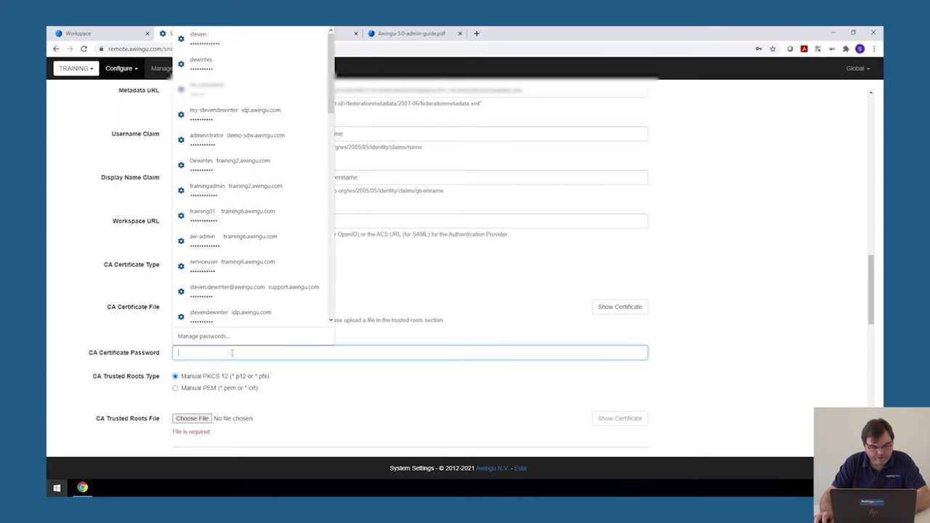
text(•••)
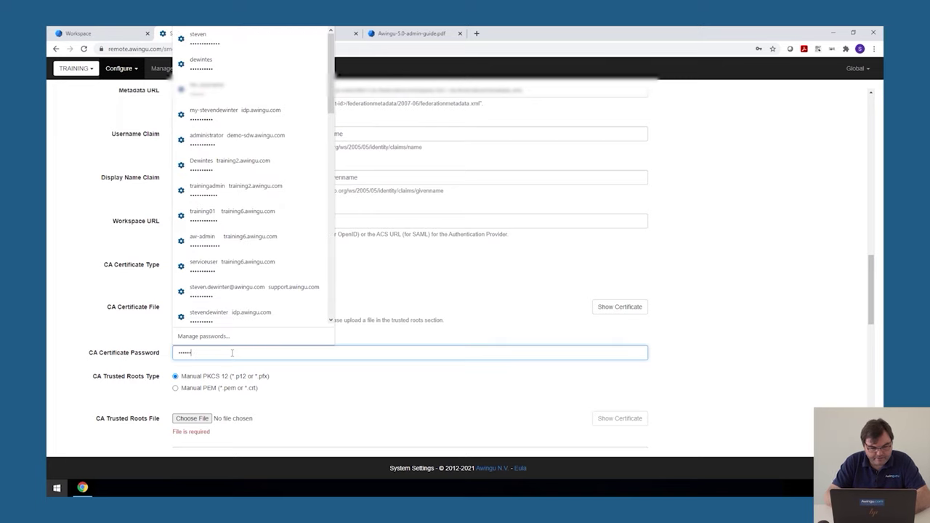
click(468, 343)
- Set trusted roots to Manual PEM with root.cer and apply the single sign-on settings
scroll(261, 338, down, 1)
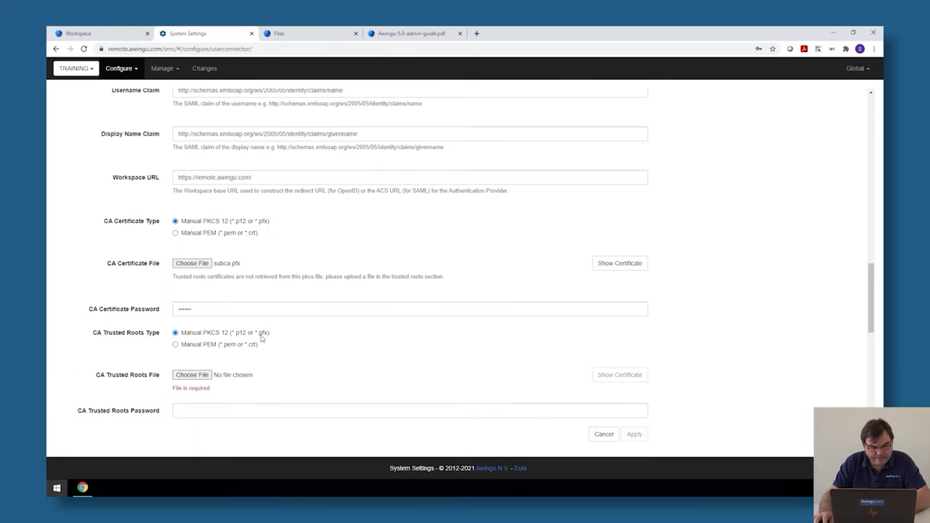
click(207, 343)
click(196, 375)
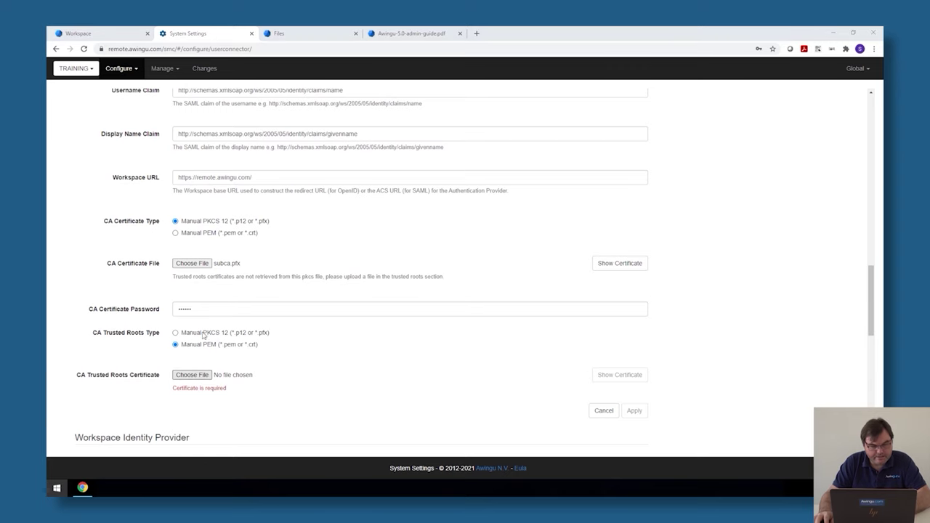
click(181, 120)
click(306, 221)
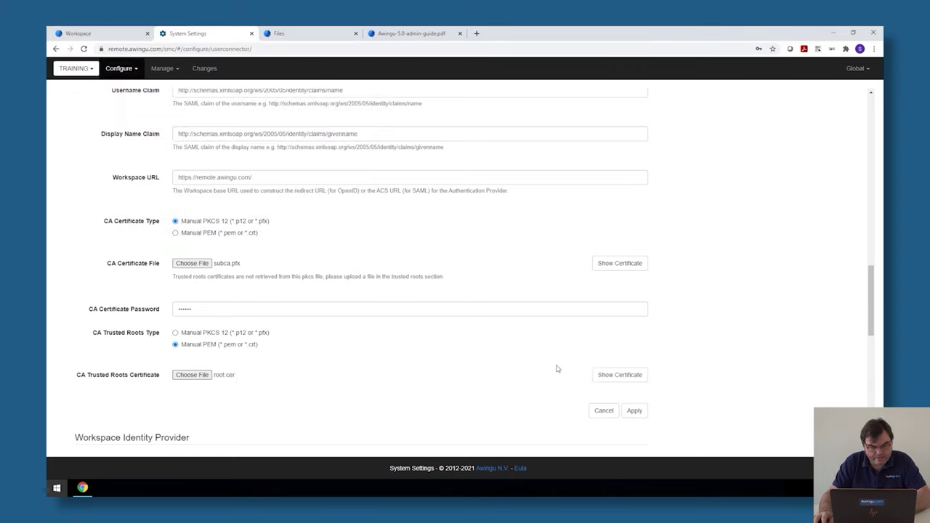
click(634, 411)
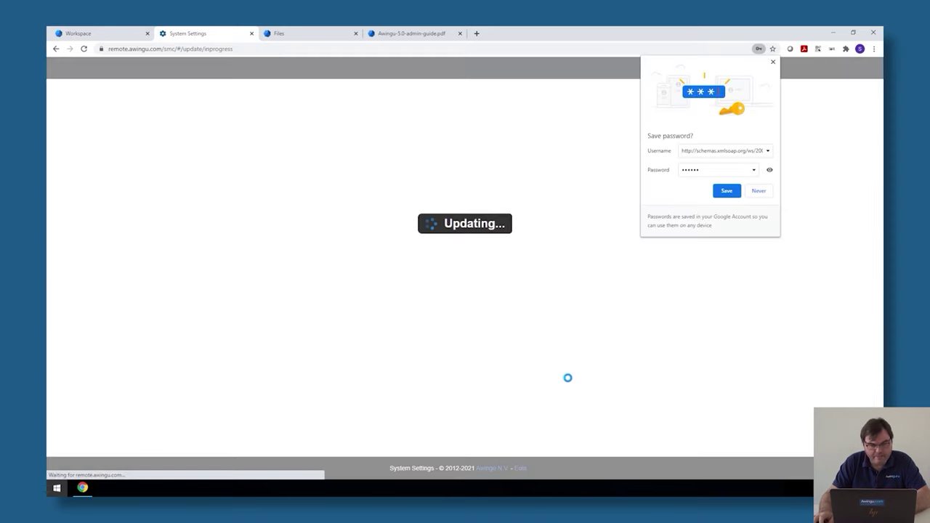
click(774, 62)
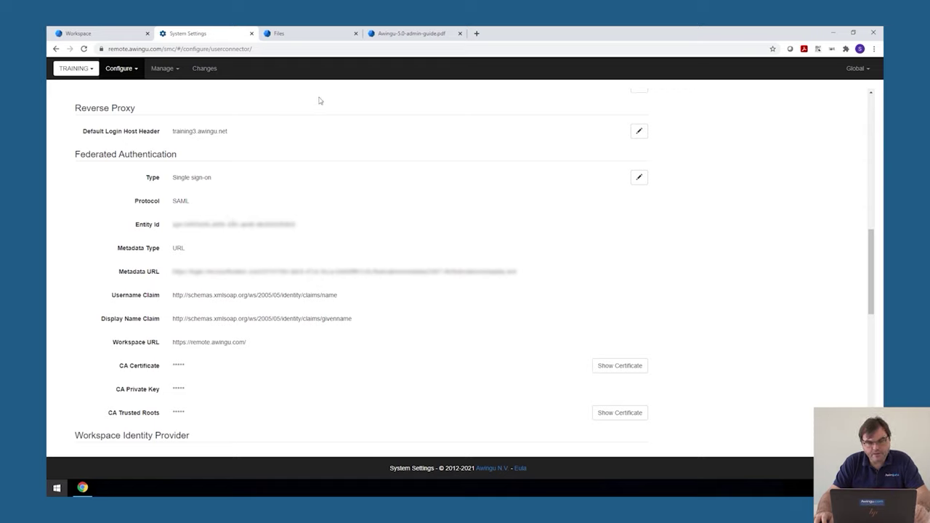
- Open the TRAINING domain's details and select its DC/LDAP server awingu-ad.comp.local
click(856, 69)
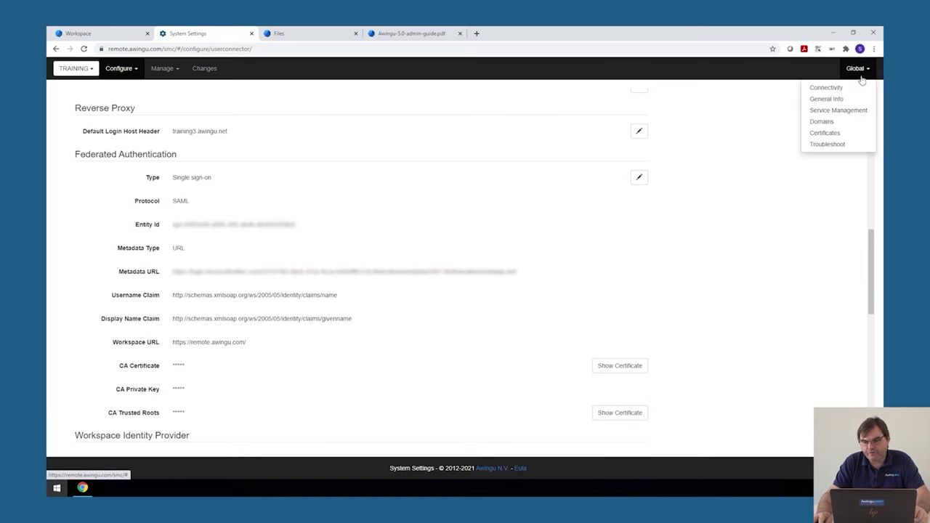
click(837, 125)
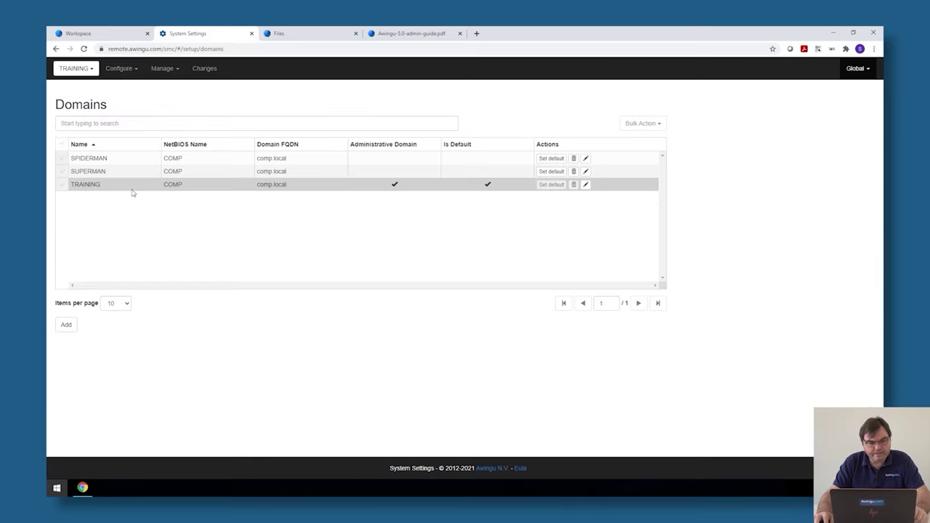
click(586, 186)
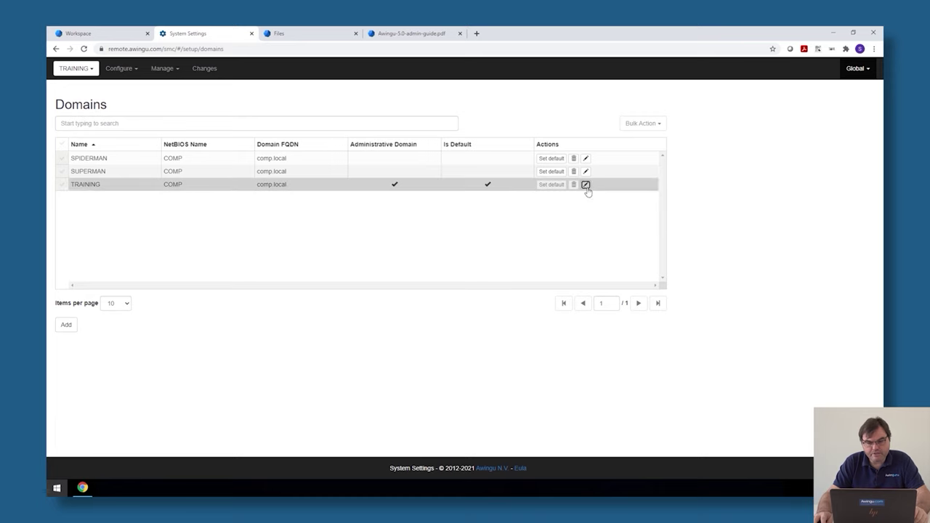
scroll(748, 298, down, 5)
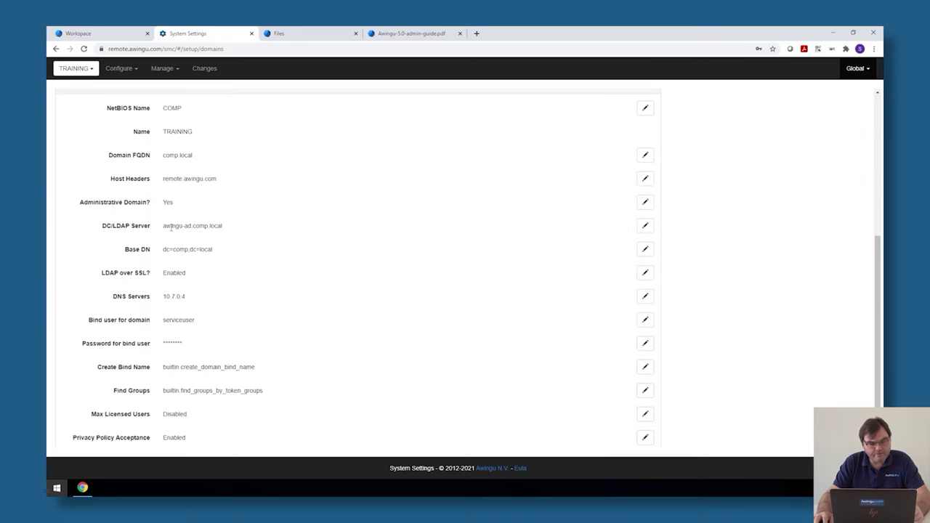
drag(163, 226, 235, 228)
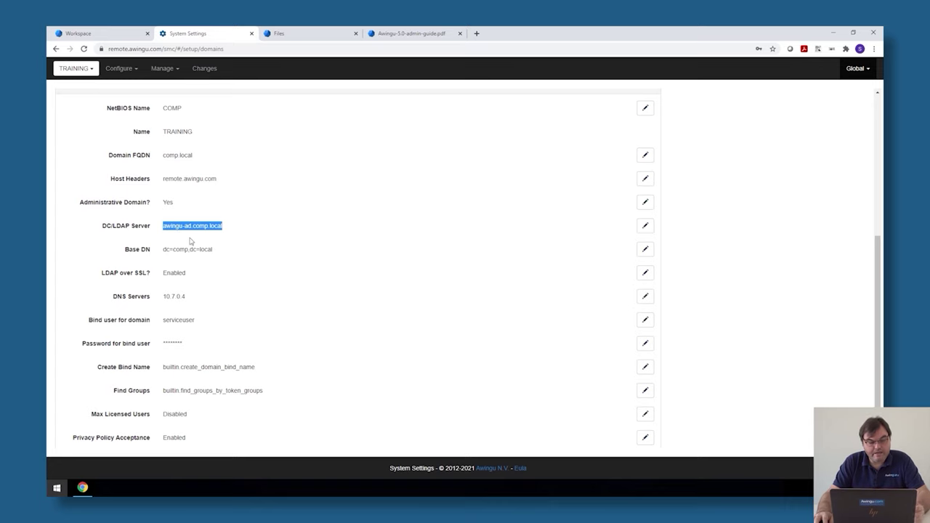
scroll(297, 296, up, 1)
scroll(297, 297, up, 2)
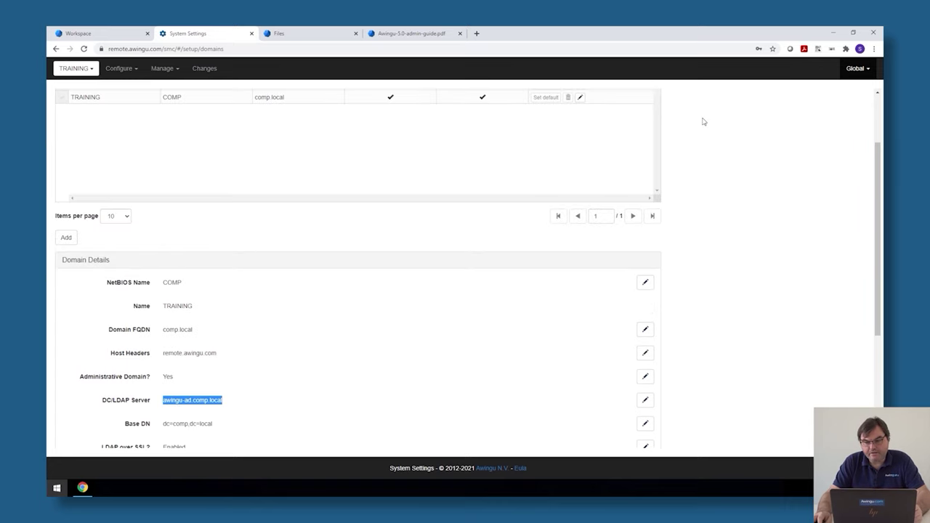
click(863, 73)
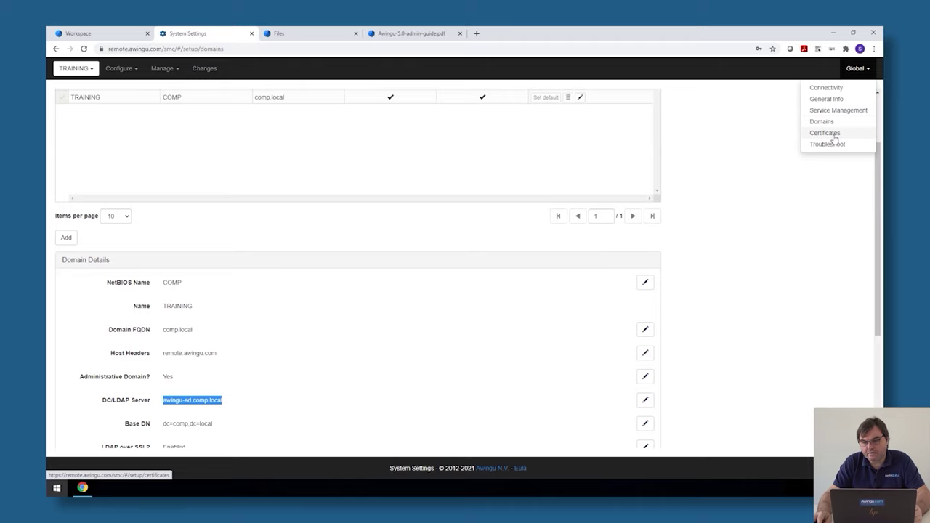
- Go to Connectivity, close the System Settings tab, and open the user menu
click(827, 87)
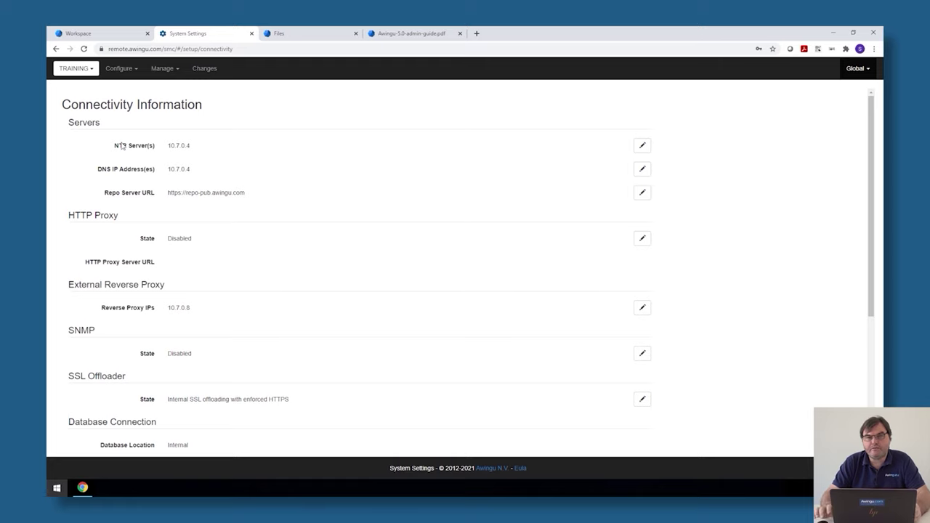
click(250, 33)
click(105, 470)
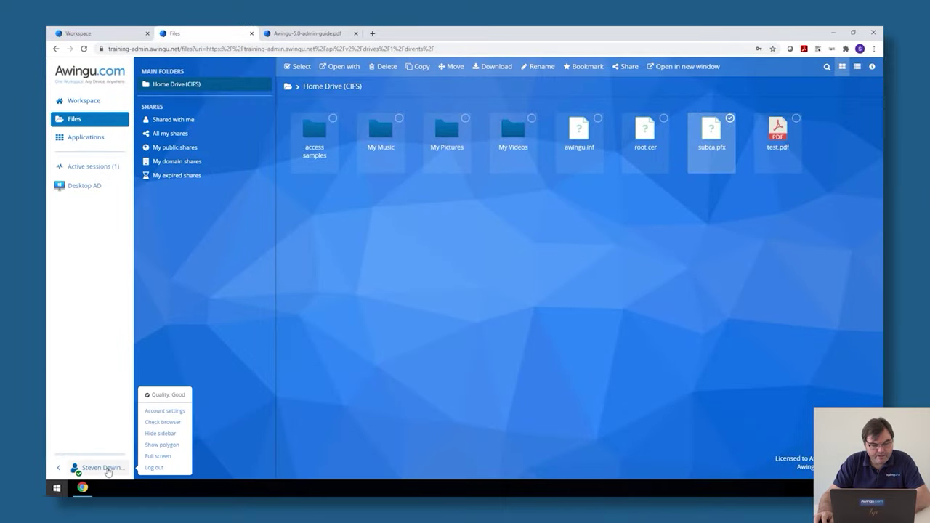
- Log out of Awingu and load remote.awingu.com in a new incognito window
click(154, 467)
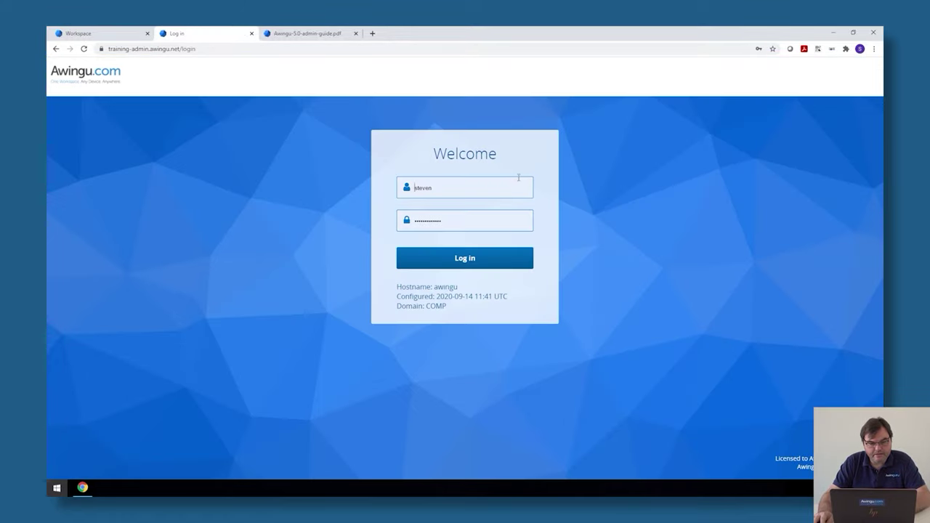
click(873, 48)
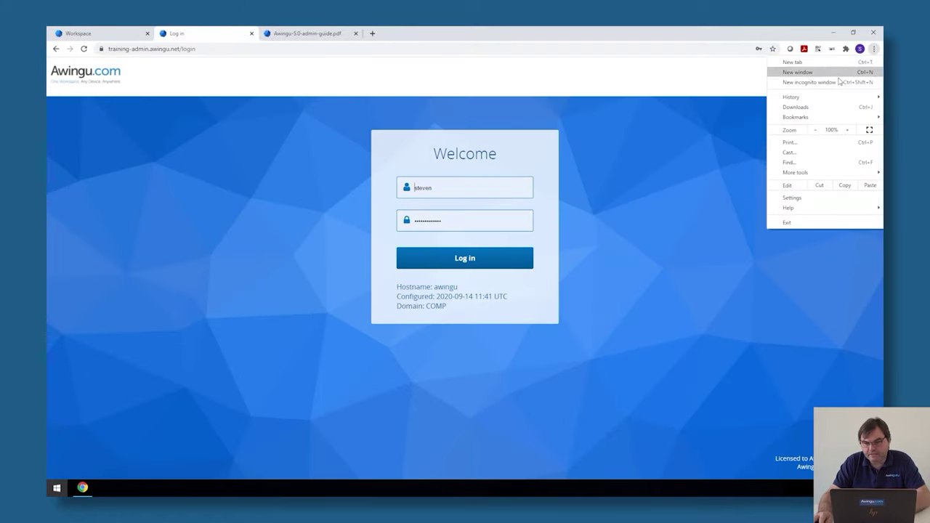
click(834, 87)
text(remote)
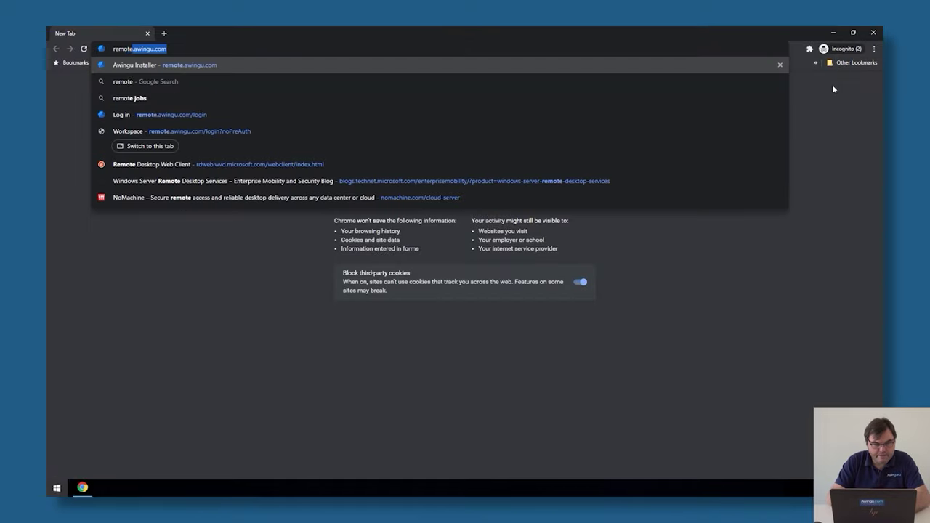
key(Return)
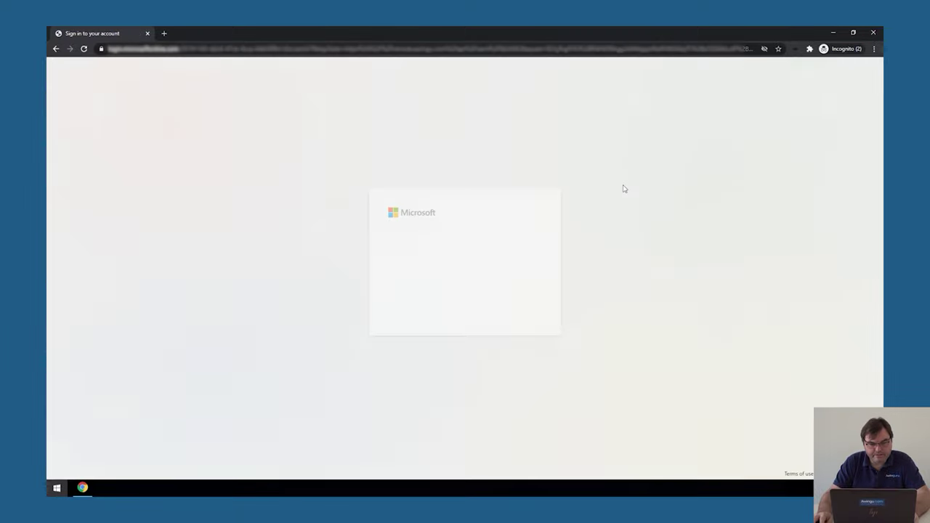
- Sign in to Microsoft with the saved account e-mail and password, staying signed in
click(462, 248)
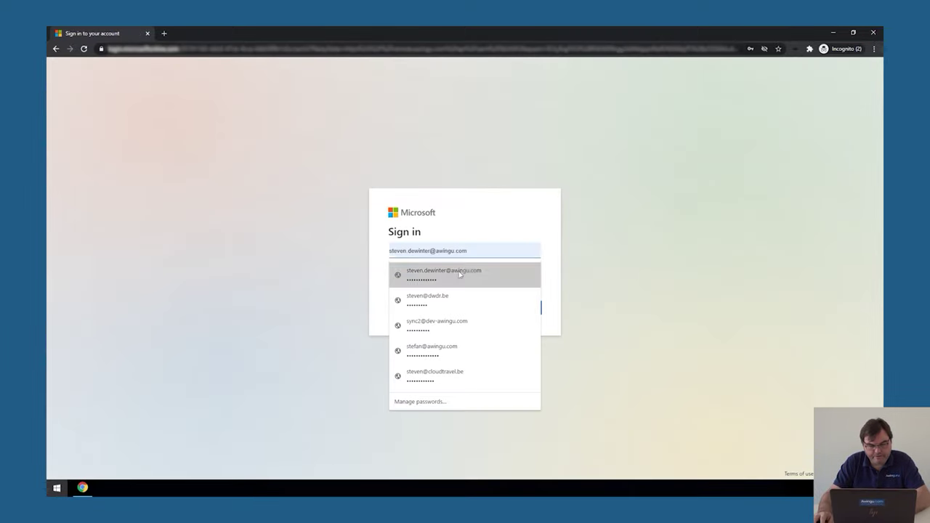
click(461, 271)
click(513, 304)
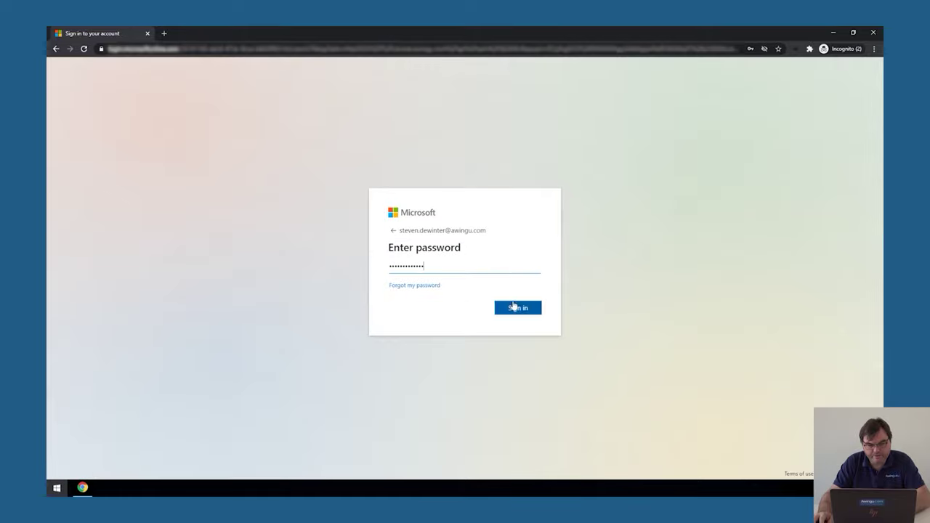
click(518, 309)
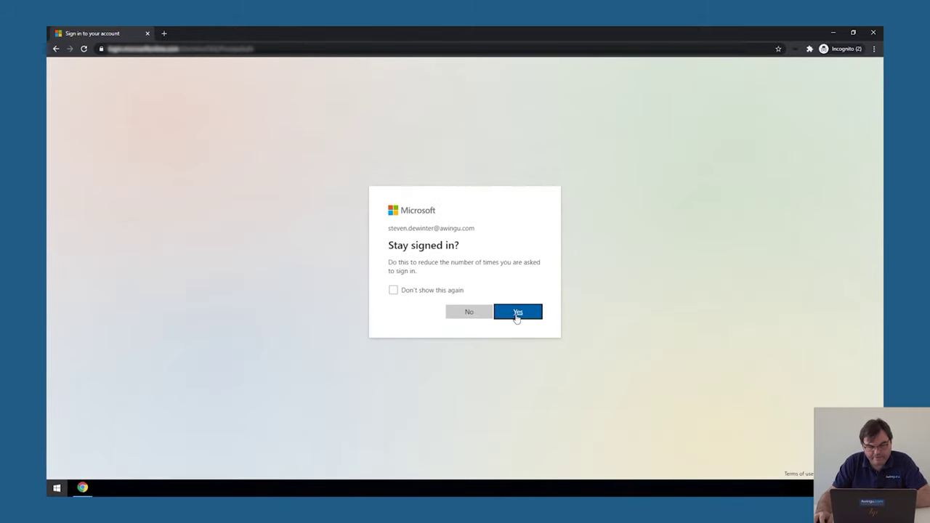
click(516, 316)
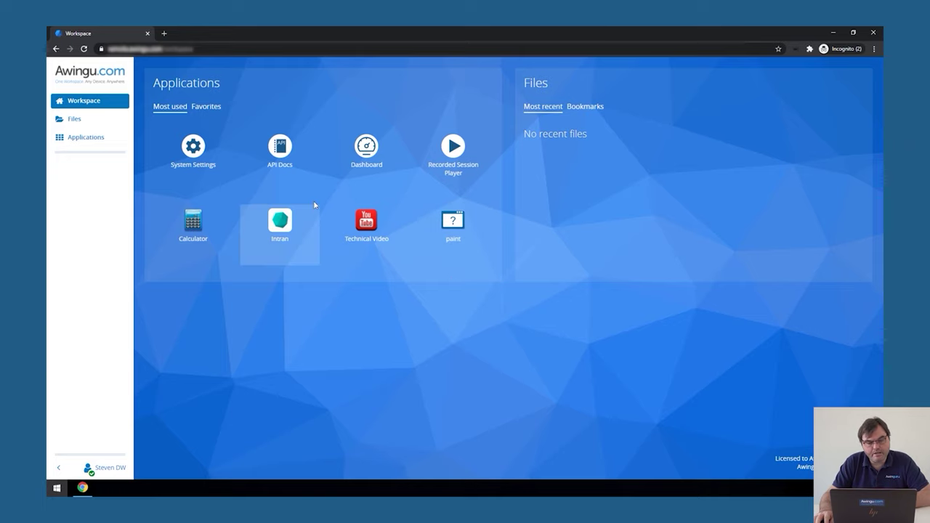
click(191, 155)
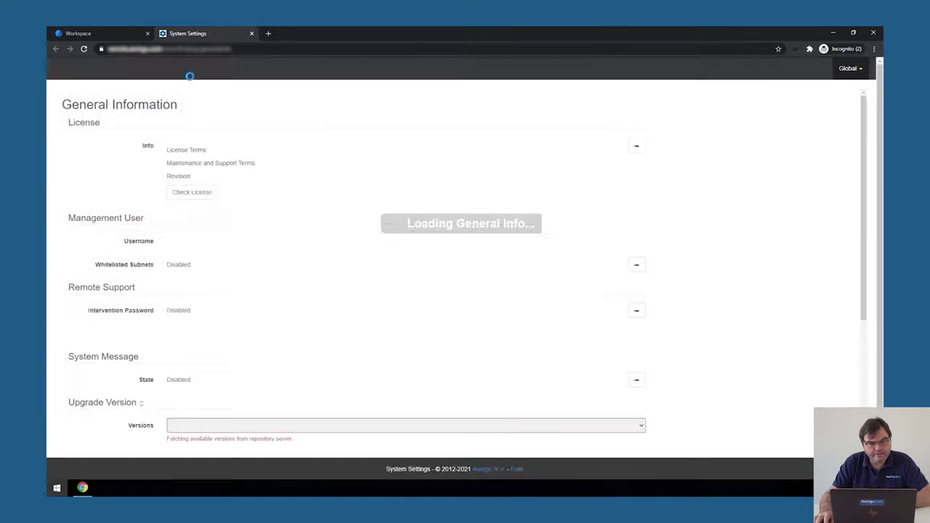
- Switch application server awingu-app-0's authentication protocol to Kerberos
click(174, 72)
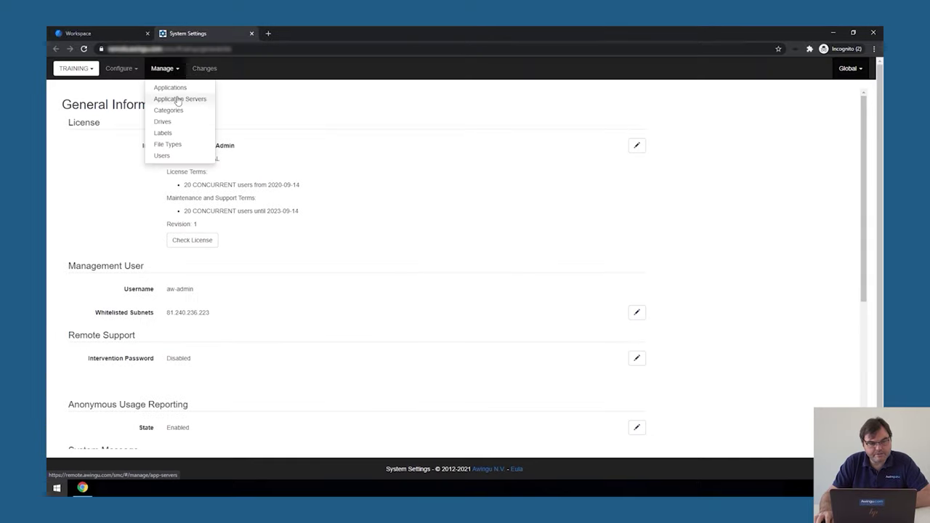
click(173, 99)
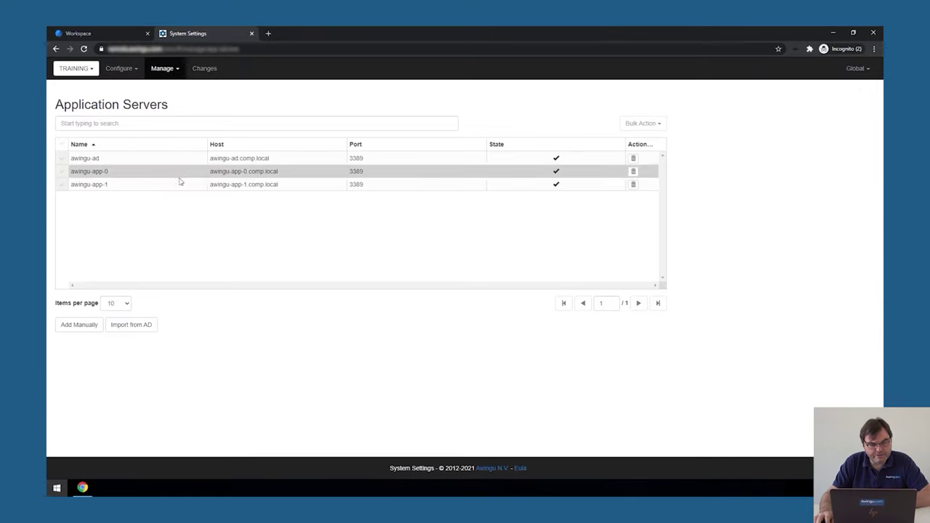
click(153, 173)
scroll(295, 317, down, 3)
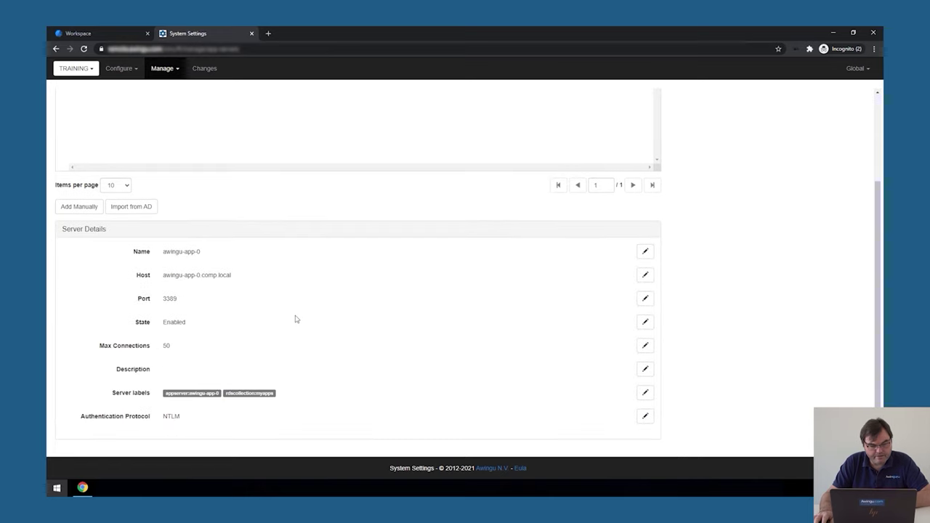
drag(94, 424, 195, 420)
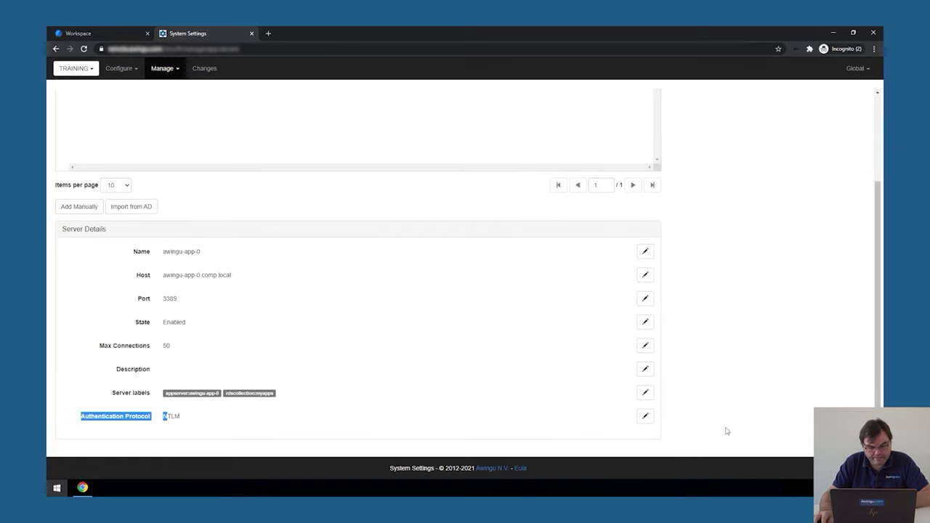
click(646, 415)
click(182, 431)
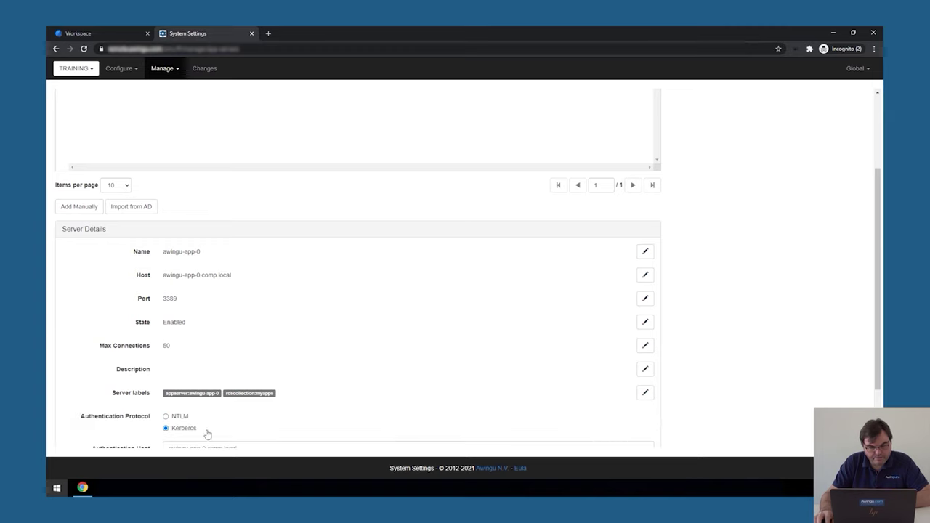
scroll(404, 431, down, 2)
click(641, 413)
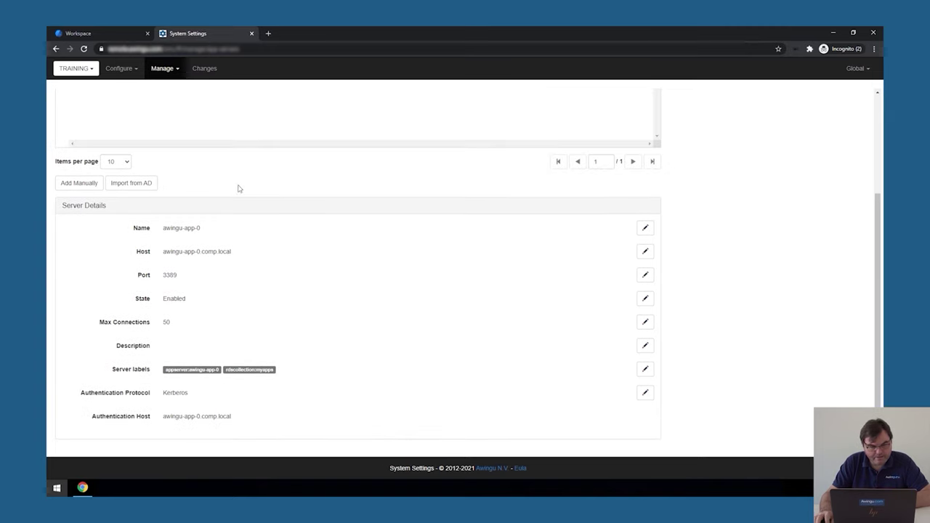
scroll(262, 207, up, 3)
click(198, 178)
scroll(415, 344, down, 2)
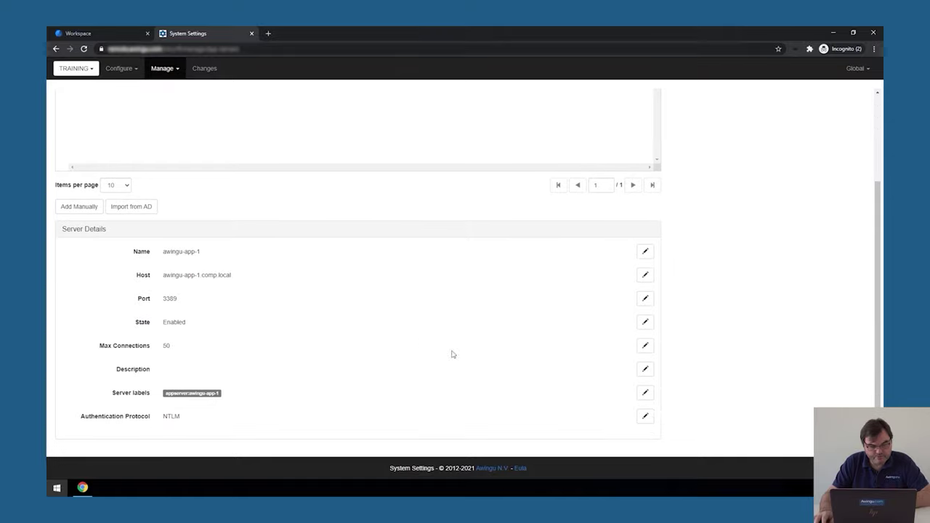
- Switch awingu-app-1 to Kerberos and select its host awingu-app-1.comp.local
click(641, 420)
click(174, 429)
scroll(357, 414, down, 2)
click(639, 412)
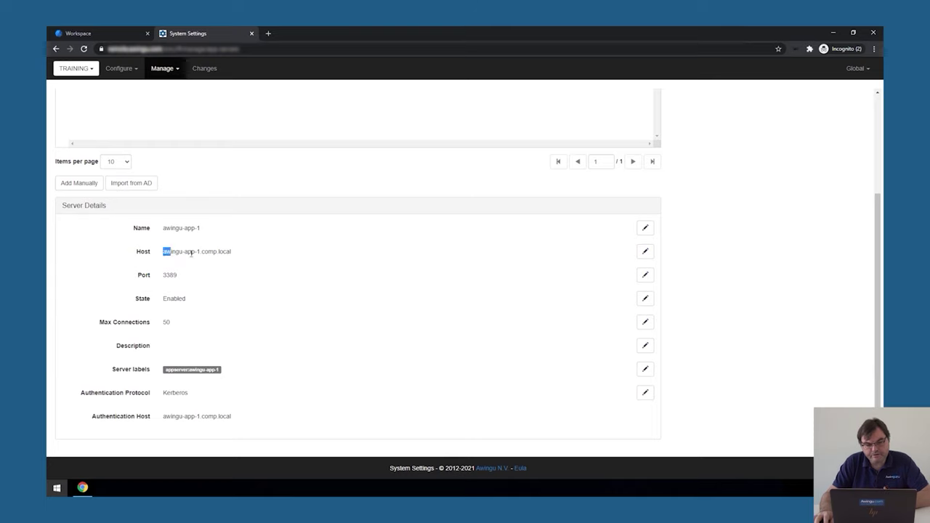
drag(191, 253, 233, 258)
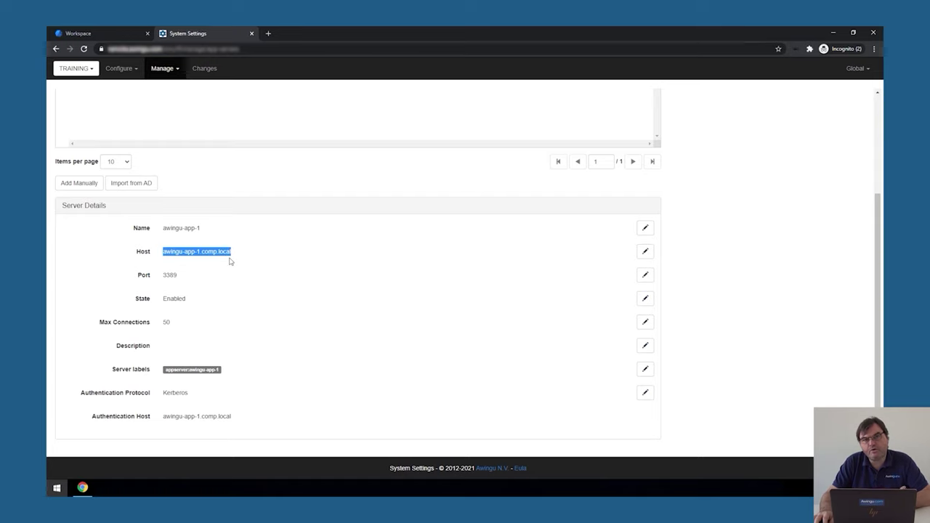